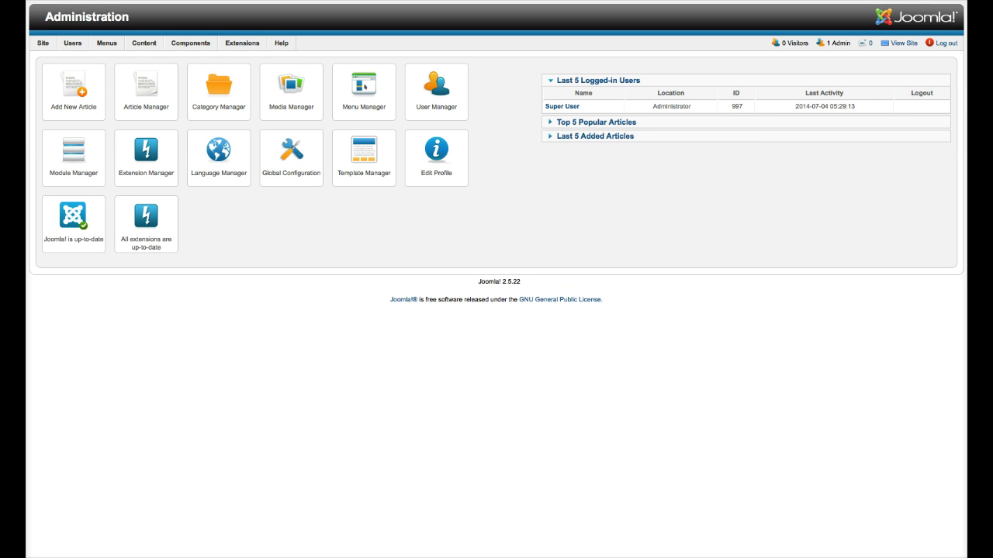
- Show the Extensions menu's list of managers on the Joomla 2.5 admin dashboard
{"action": "mouse_move", "coordinate": [242, 42]}
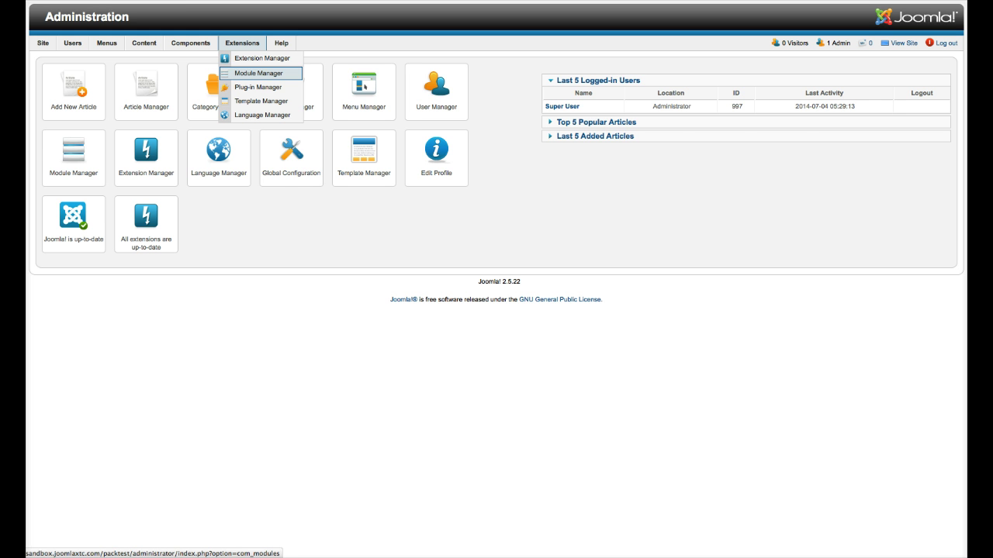
- Open the Module Manager and filter it to the menubarleft position, leaving only the Menubarleft menu module
{"action": "left_click", "coordinate": [258, 73]}
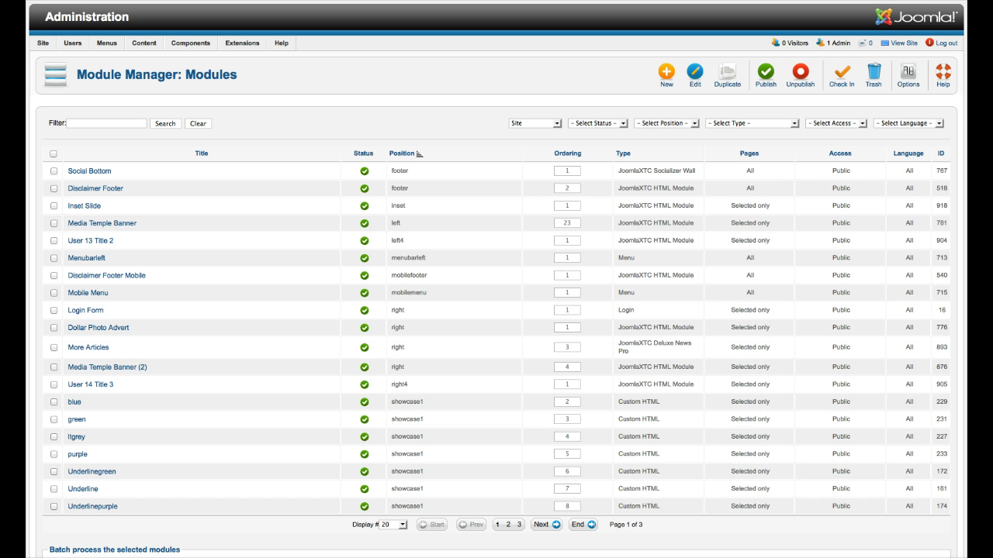
{"action": "left_click", "coordinate": [751, 123]}
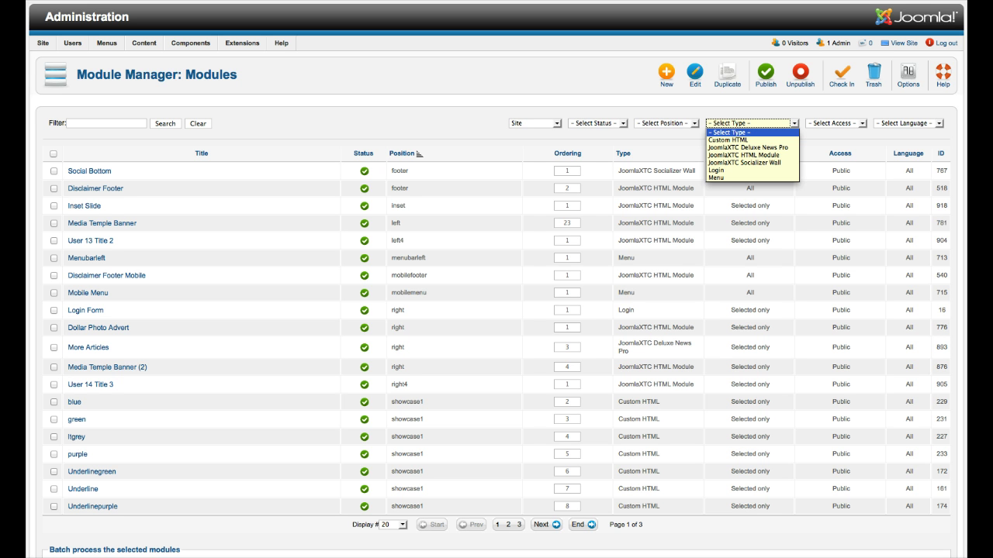
{"action": "left_click", "coordinate": [665, 123]}
{"action": "left_click", "coordinate": [751, 122]}
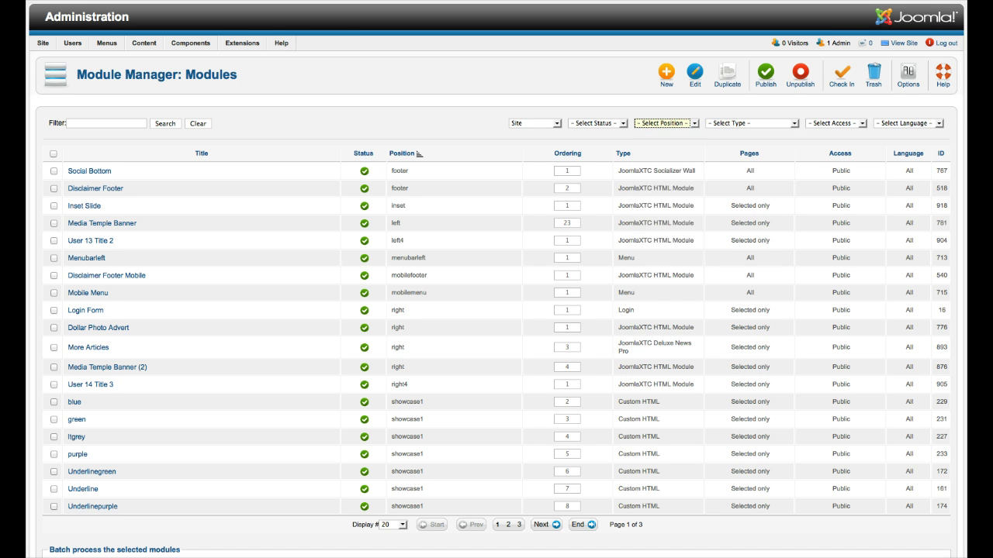
{"action": "left_click", "coordinate": [751, 122]}
{"action": "key", "text": "Escape"}
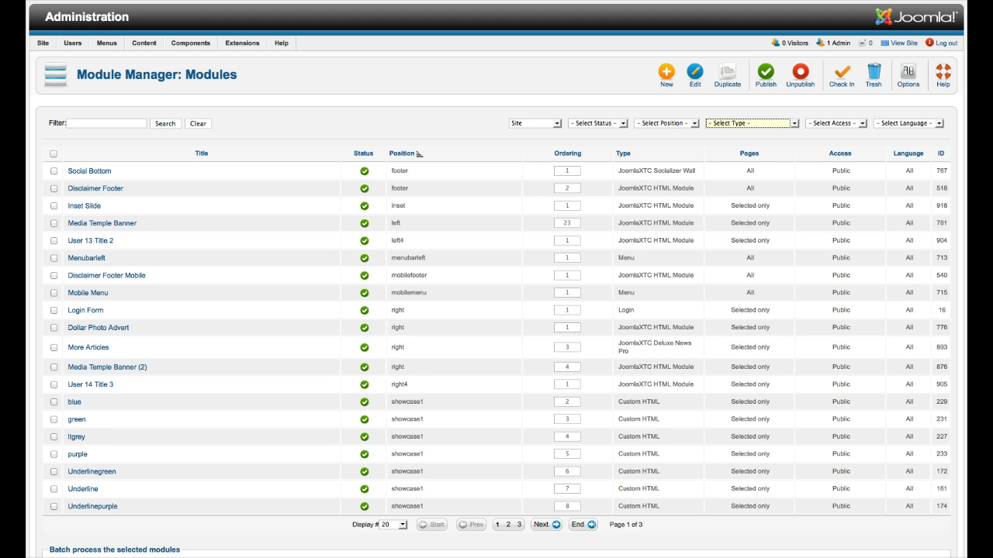
{"action": "left_click", "coordinate": [666, 123]}
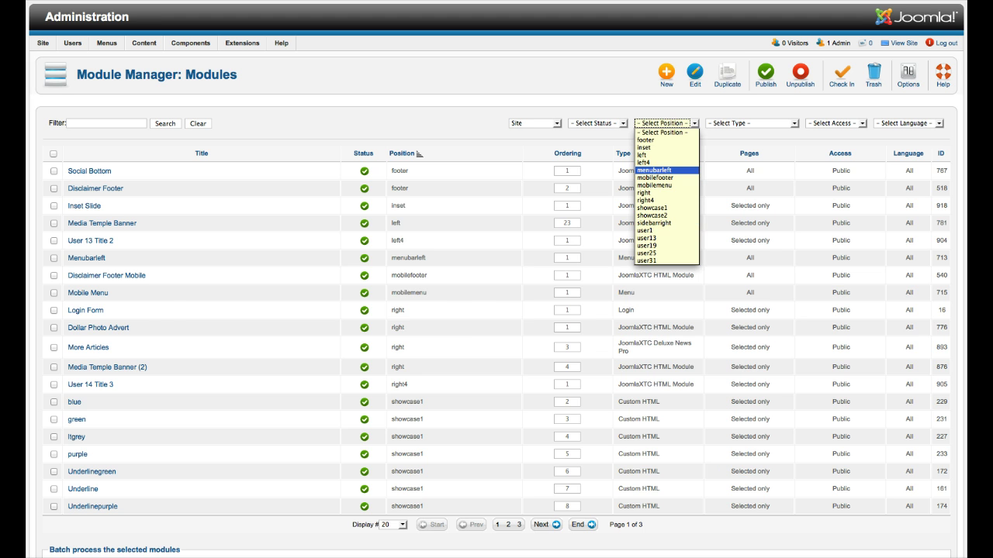
{"action": "left_click", "coordinate": [654, 170]}
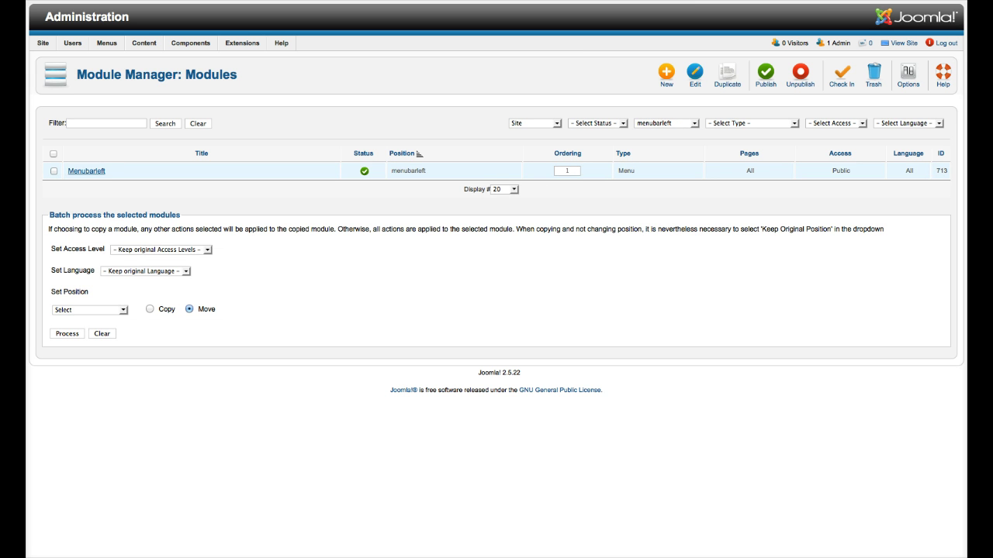
{"action": "left_click", "coordinate": [86, 170]}
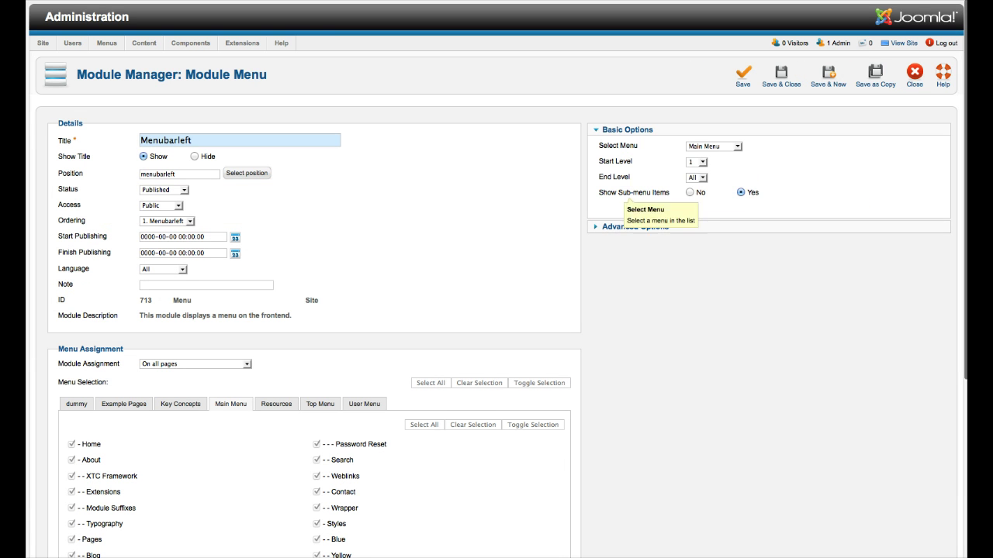
{"action": "left_click", "coordinate": [635, 226]}
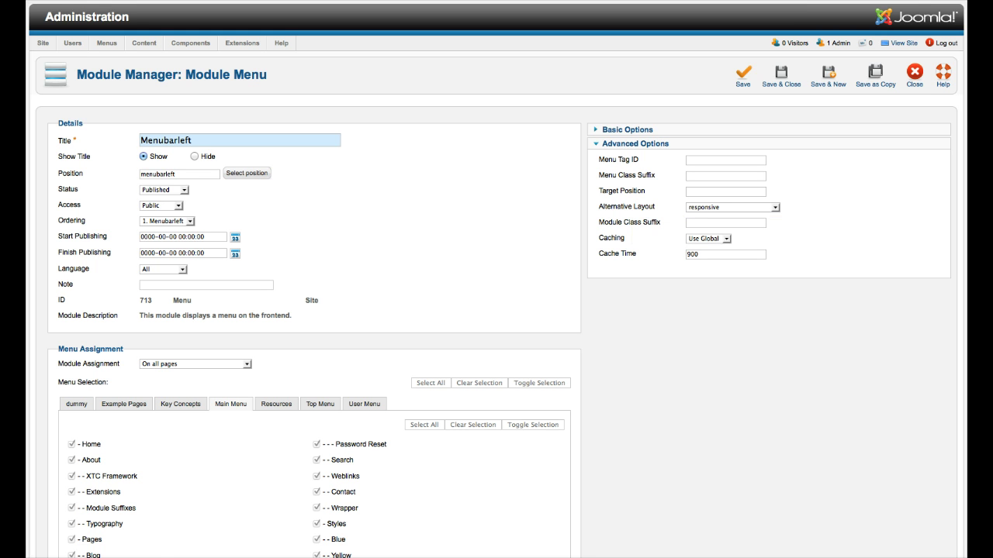
{"action": "left_click", "coordinate": [915, 73]}
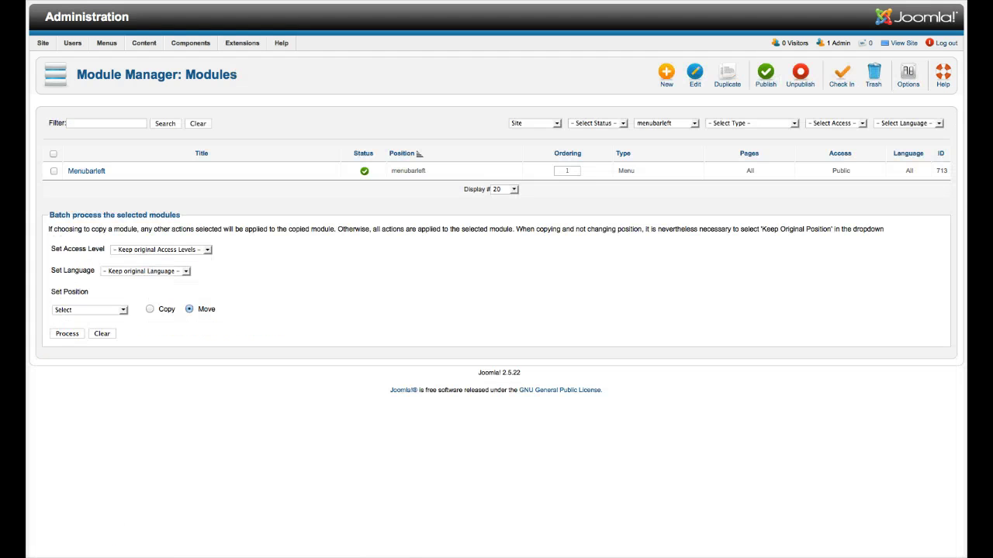
- Filter modules to the inset position and review the Inset Slide module's custom HTML, then close it
{"action": "left_click", "coordinate": [665, 123]}
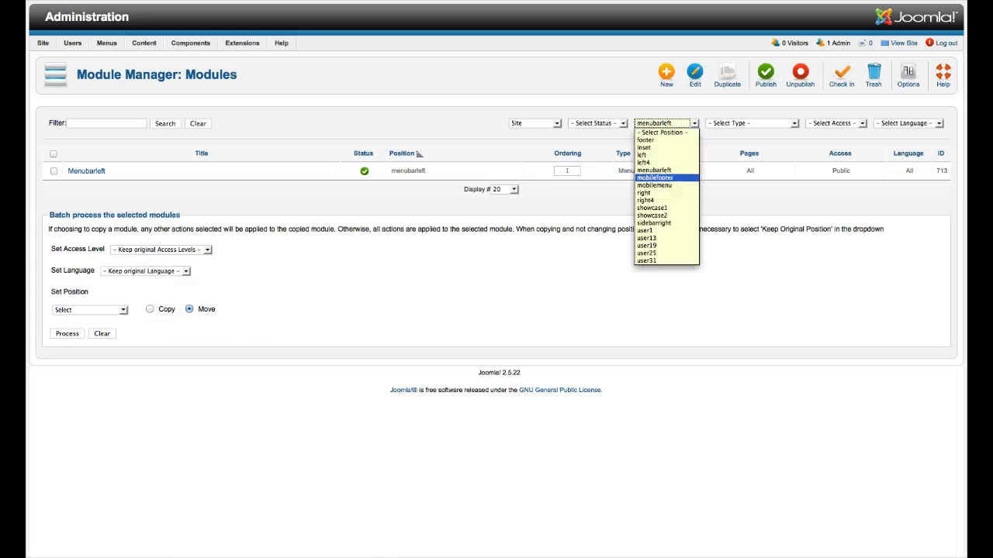
{"action": "left_click", "coordinate": [644, 147]}
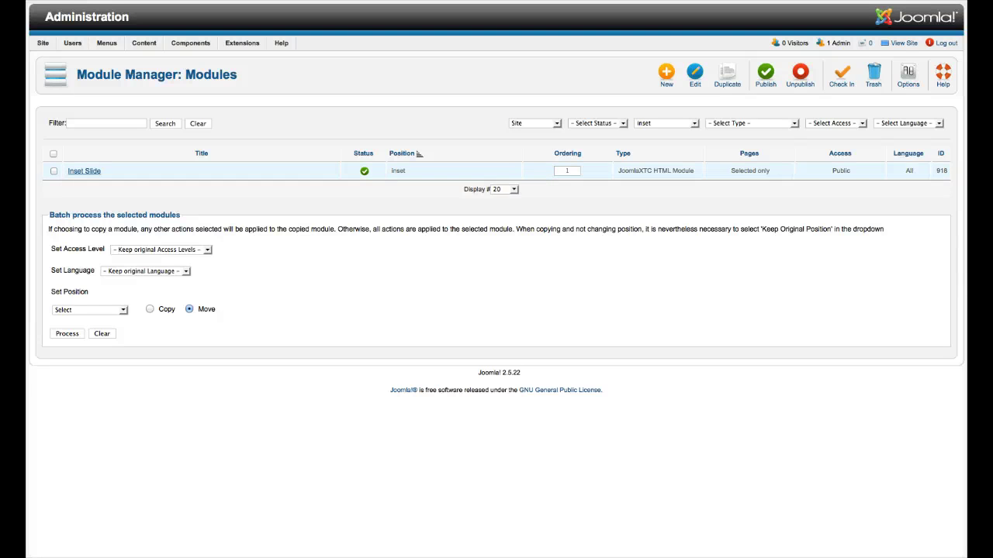
{"action": "left_click", "coordinate": [83, 170]}
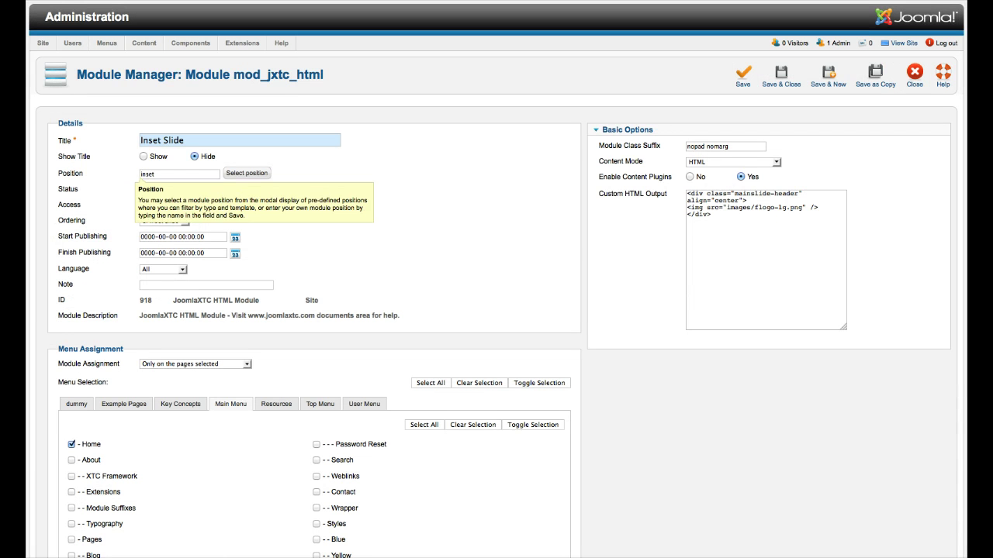
{"action": "left_click_drag", "start_coordinate": [687, 193], "coordinate": [746, 200]}
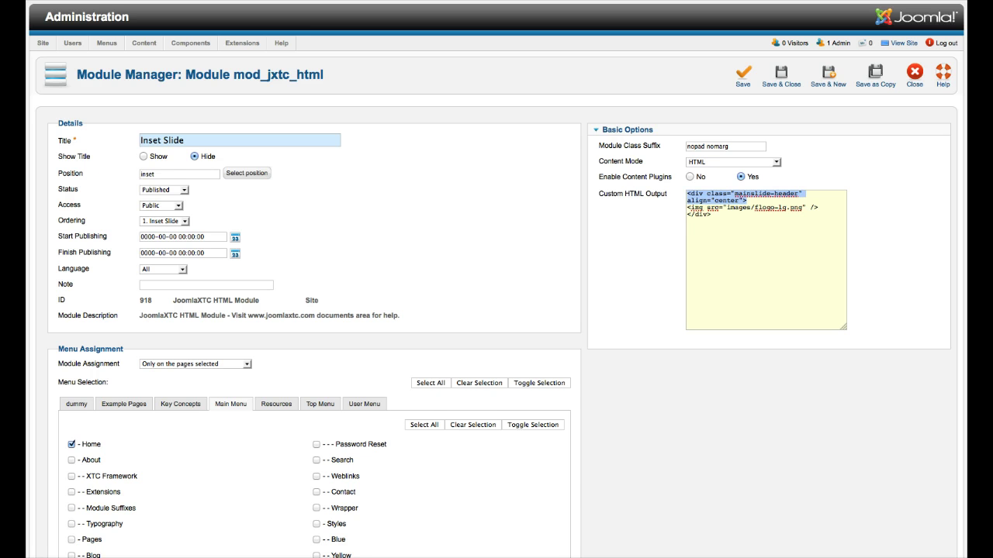
{"action": "left_click_drag", "start_coordinate": [819, 208], "coordinate": [686, 208]}
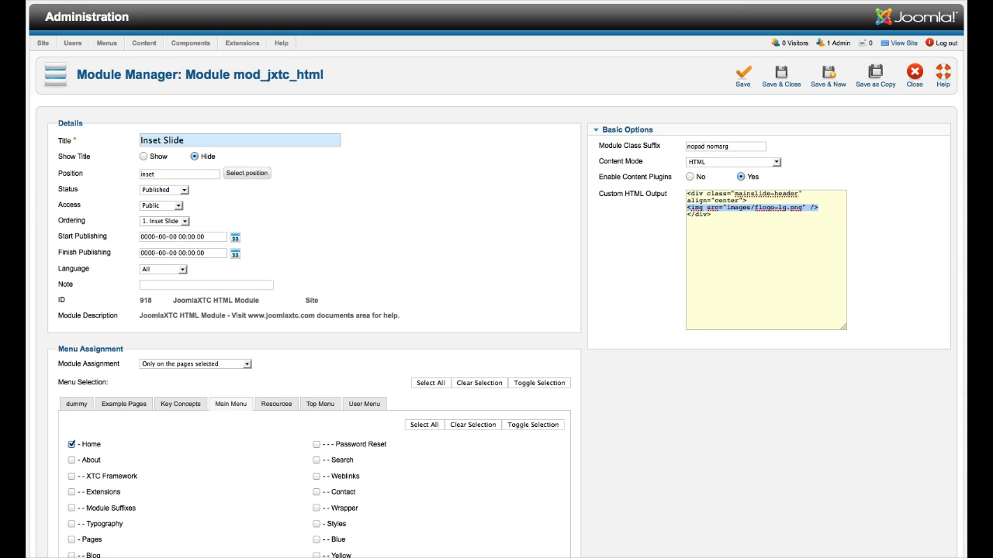
{"action": "left_click", "coordinate": [914, 73]}
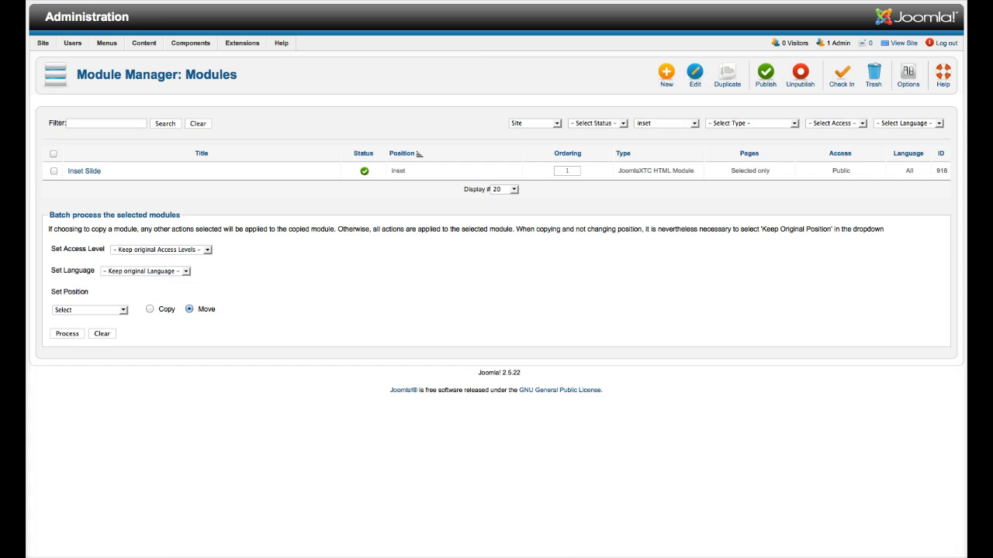
- Filter to user1, open User1 title 1, and highlight its wrapper div and heading markup
{"action": "left_click", "coordinate": [666, 123]}
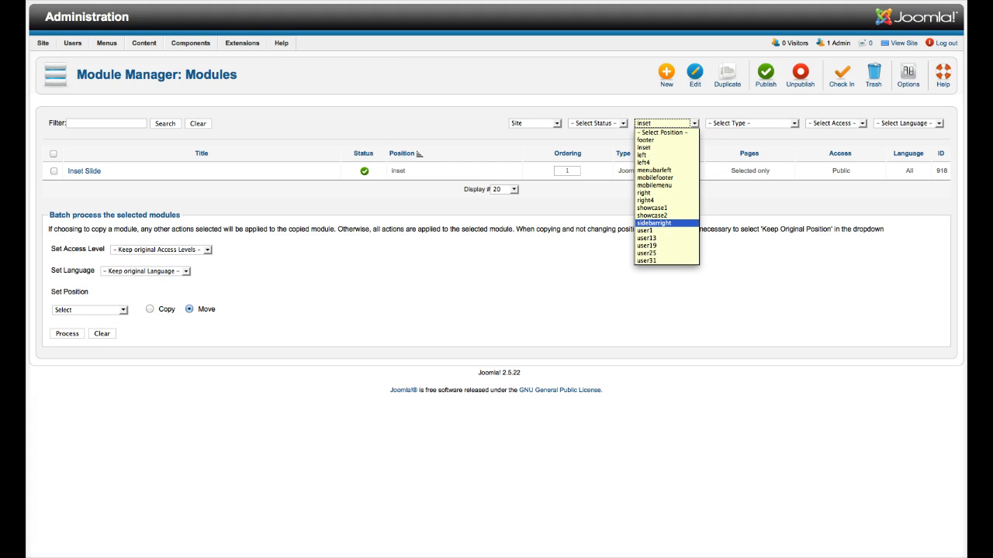
{"action": "left_click", "coordinate": [645, 230]}
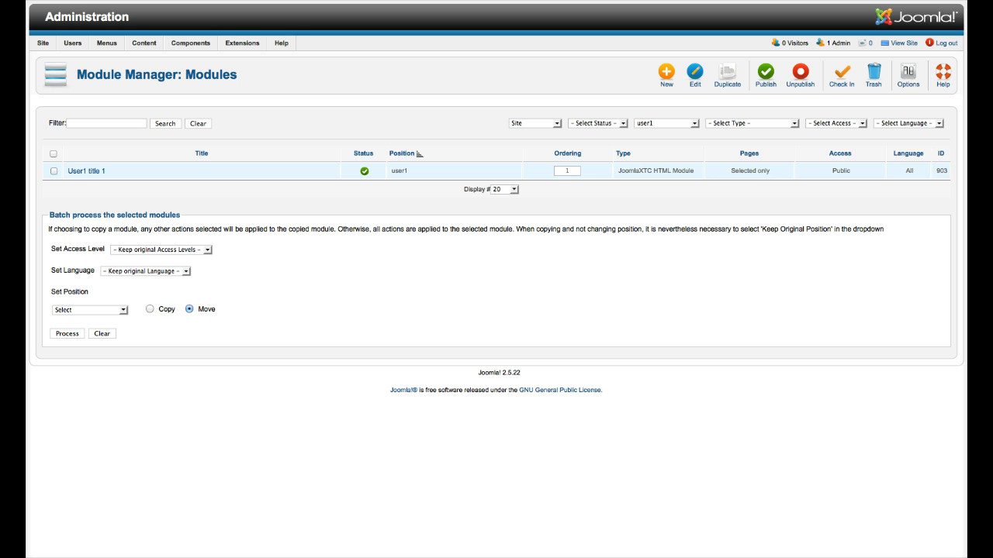
{"action": "left_click", "coordinate": [86, 170]}
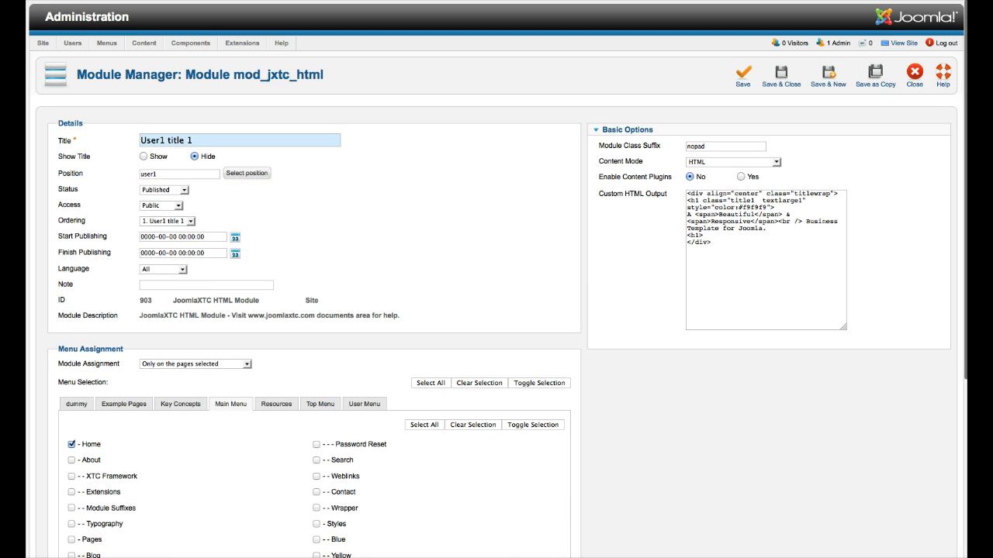
{"action": "left_click_drag", "start_coordinate": [687, 193], "coordinate": [774, 207]}
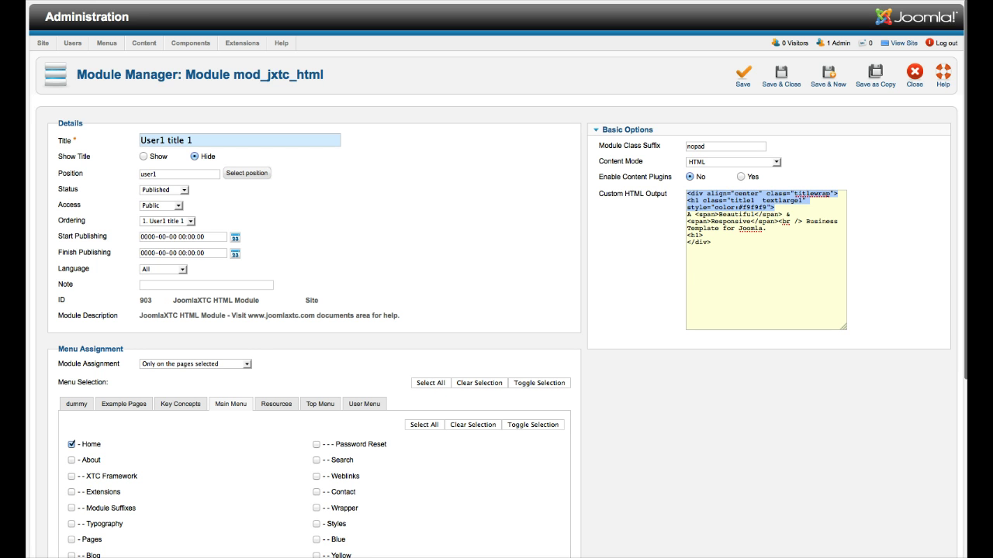
{"action": "left_click", "coordinate": [783, 214]}
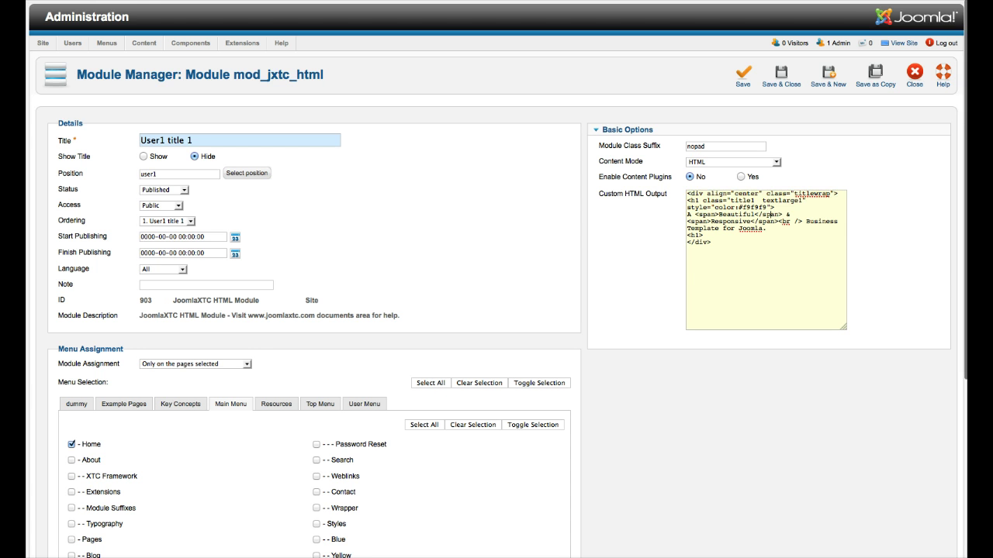
{"action": "left_click_drag", "start_coordinate": [686, 193], "coordinate": [774, 207]}
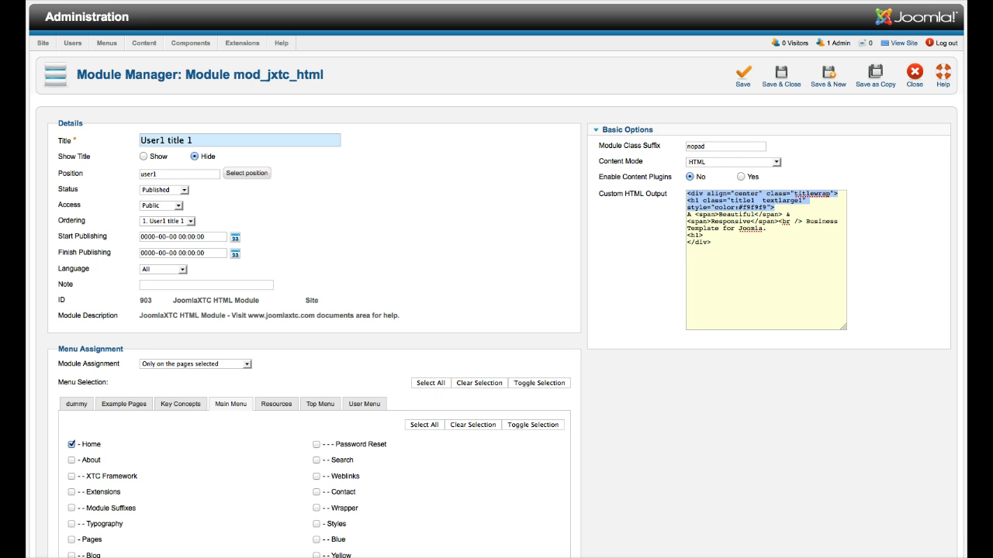
- Pick out the heading's 'Beautiful', '&' and 'Responsive' markup, then close the module
{"action": "left_click_drag", "start_coordinate": [687, 214], "coordinate": [695, 214]}
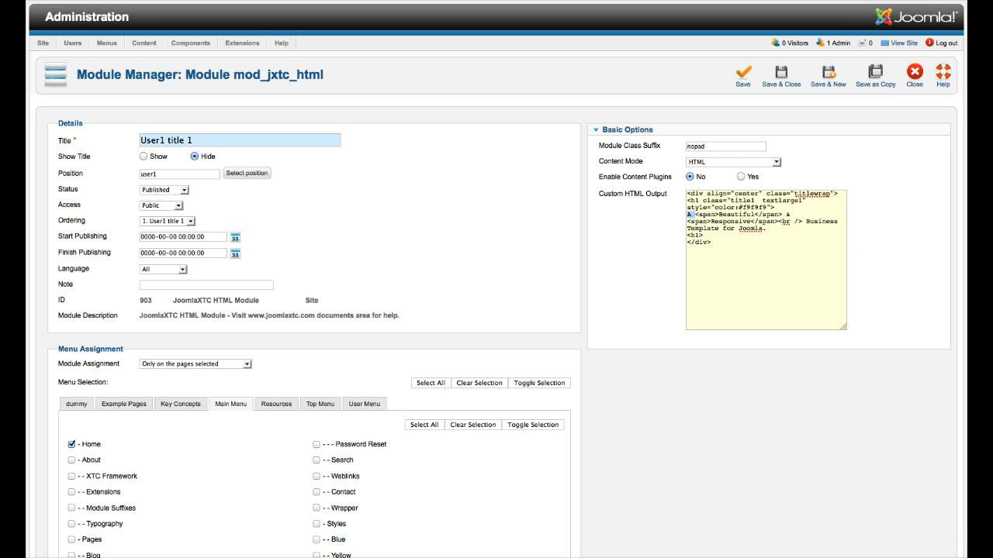
{"action": "left_click", "coordinate": [695, 214]}
{"action": "left_click_drag", "start_coordinate": [694, 214], "coordinate": [782, 214]}
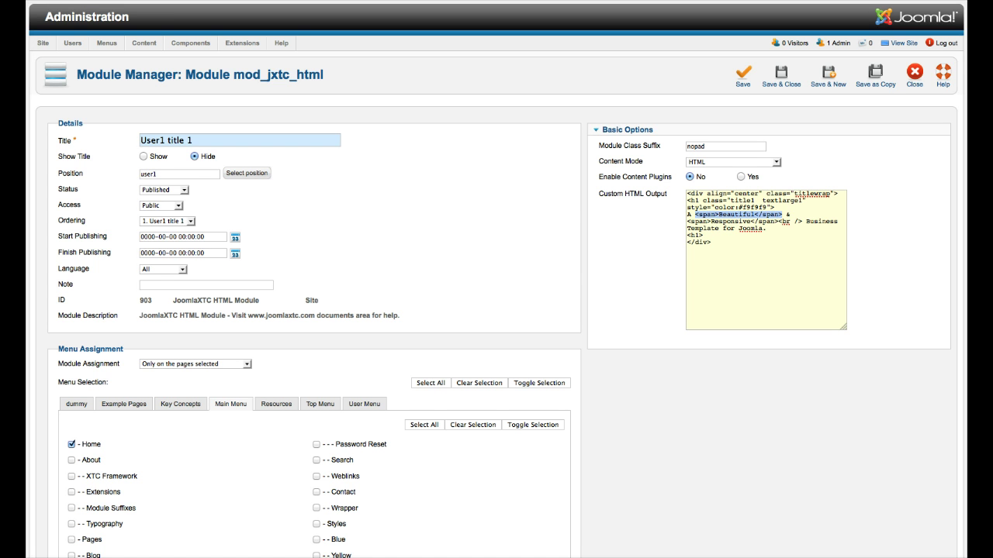
{"action": "double_click", "coordinate": [788, 214]}
{"action": "left_click_drag", "start_coordinate": [688, 222], "coordinate": [779, 222]}
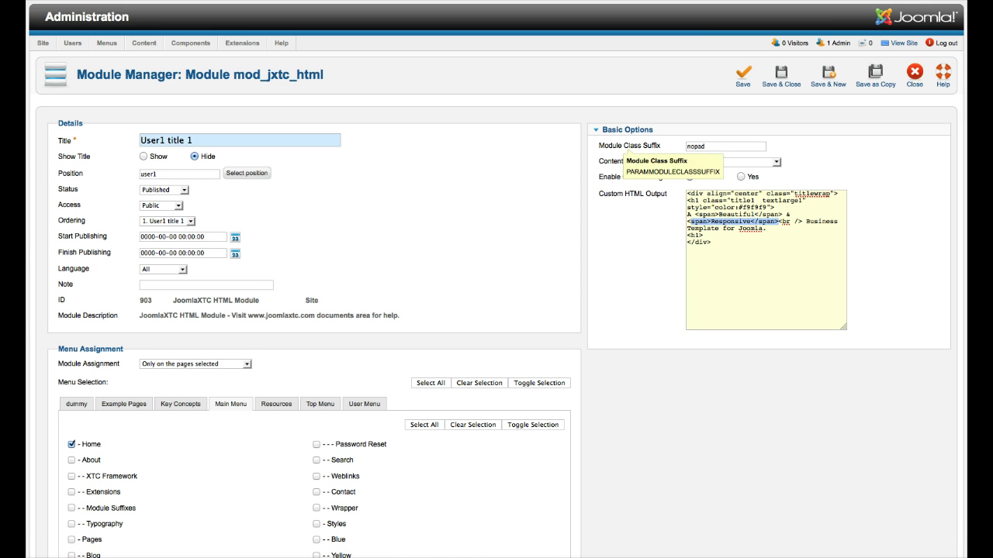
{"action": "left_click", "coordinate": [915, 74]}
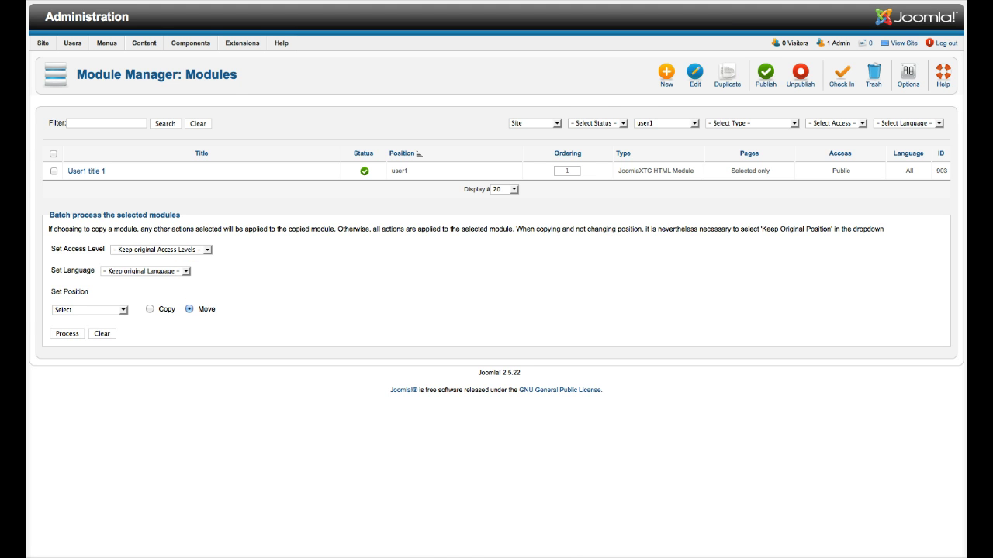
- Filter to the user13 position and look over the User 13 Title3 module
{"action": "left_click", "coordinate": [665, 124]}
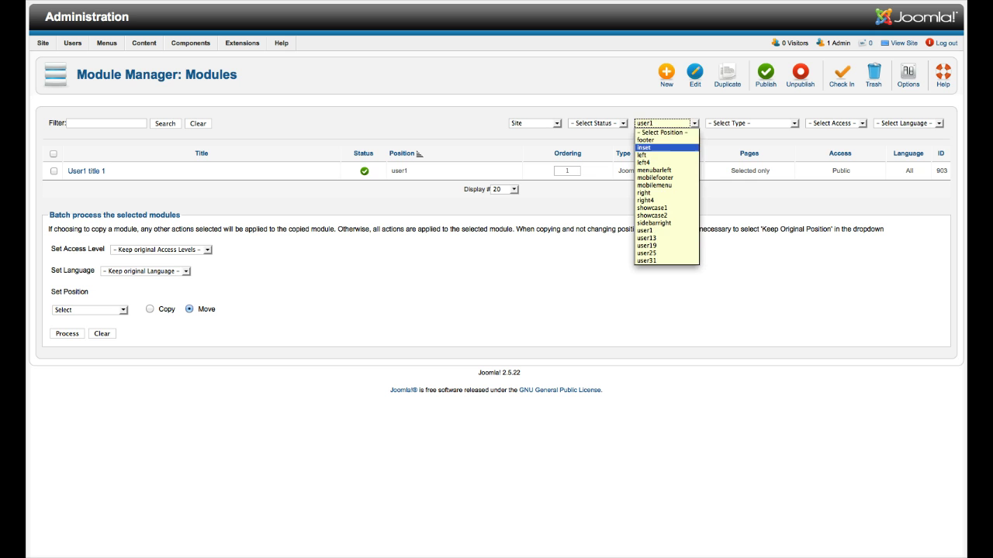
{"action": "left_click", "coordinate": [666, 246]}
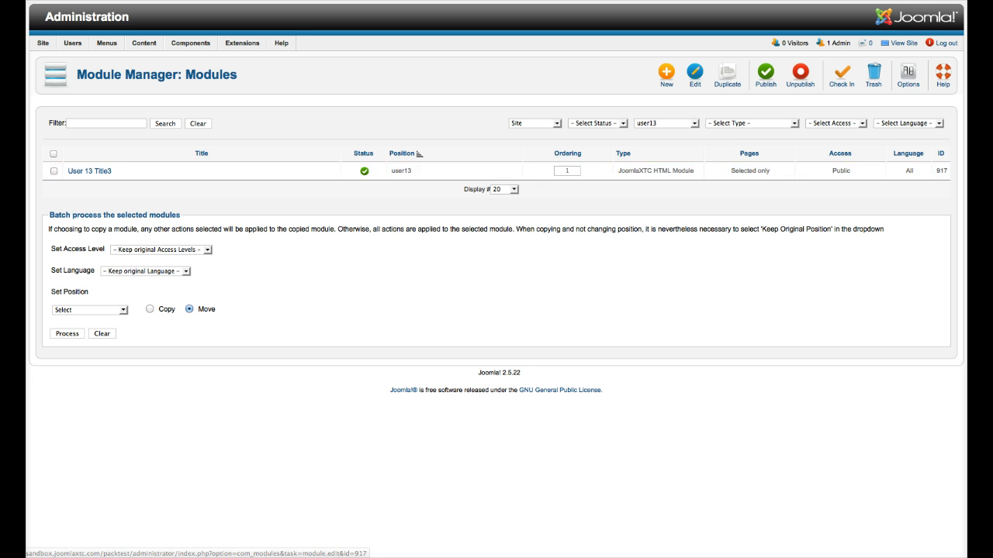
{"action": "left_click", "coordinate": [90, 171]}
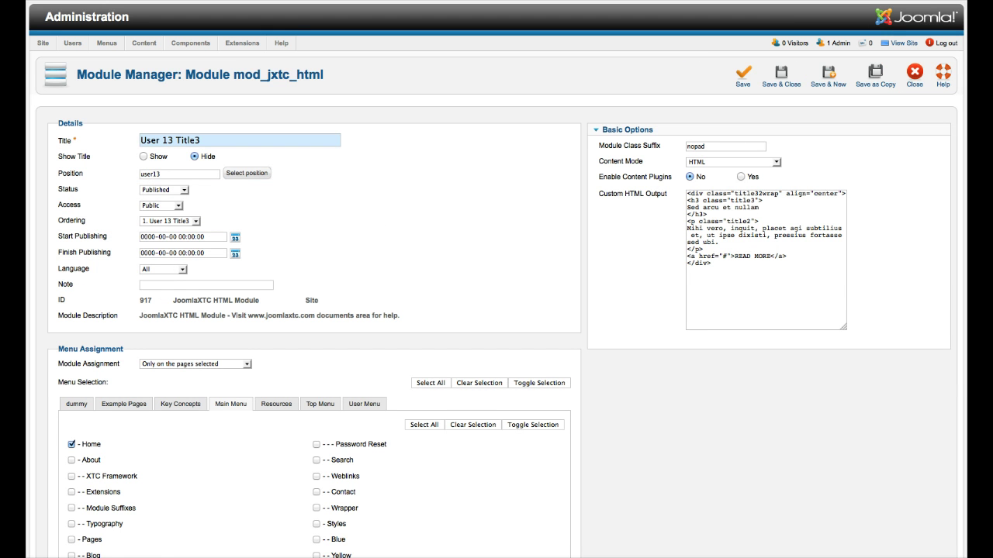
{"action": "left_click", "coordinate": [914, 74]}
- Filter the module list to left4, showing only the Usr 13 Title 2 module
{"action": "left_click", "coordinate": [665, 123]}
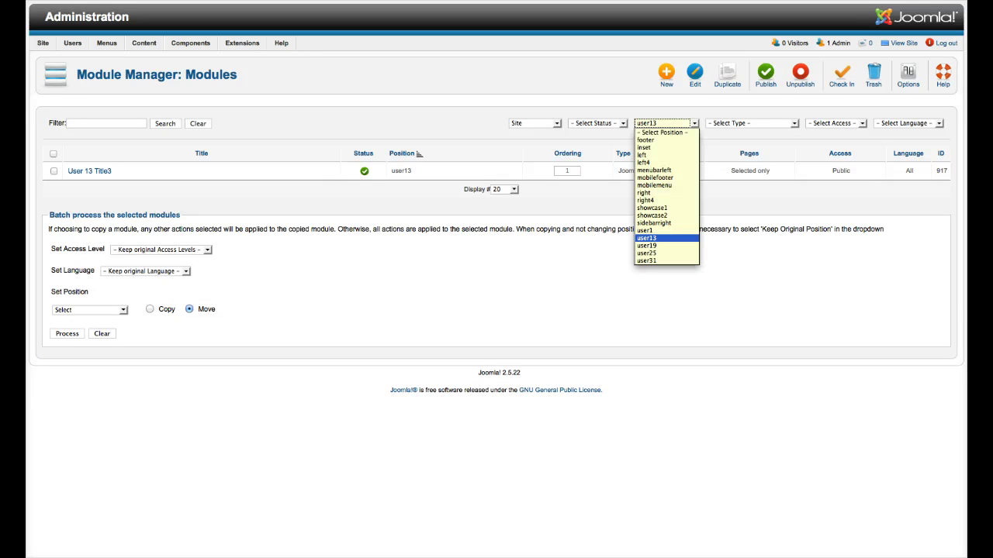
{"action": "left_click", "coordinate": [652, 162]}
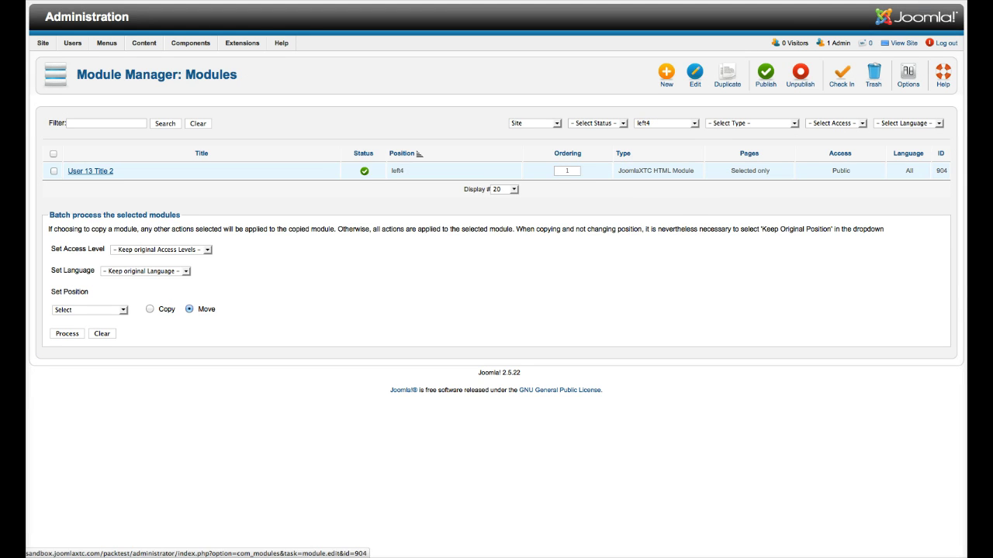
{"action": "left_click", "coordinate": [666, 123]}
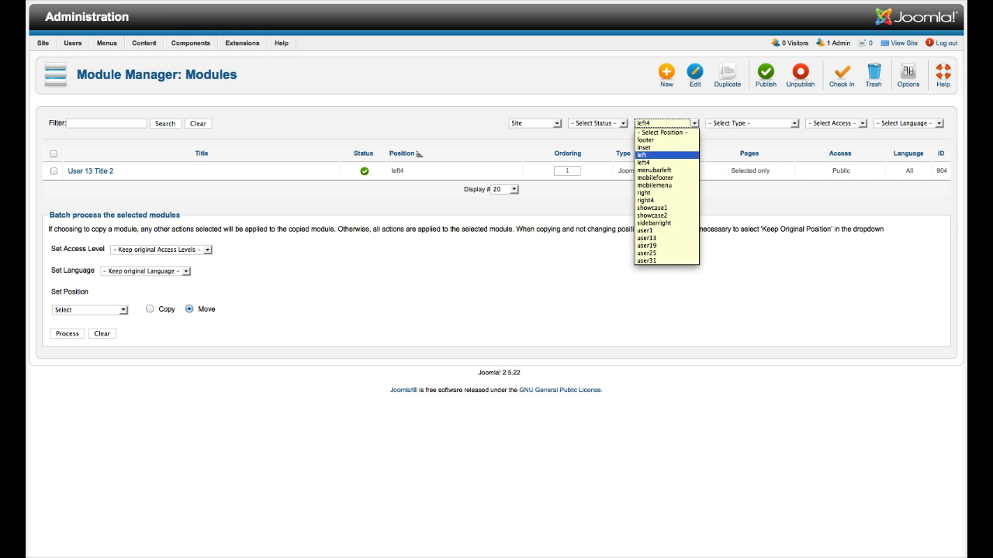
- Filter by right4, then user19, and review the User19 image module before closing it
{"action": "left_click", "coordinate": [645, 200]}
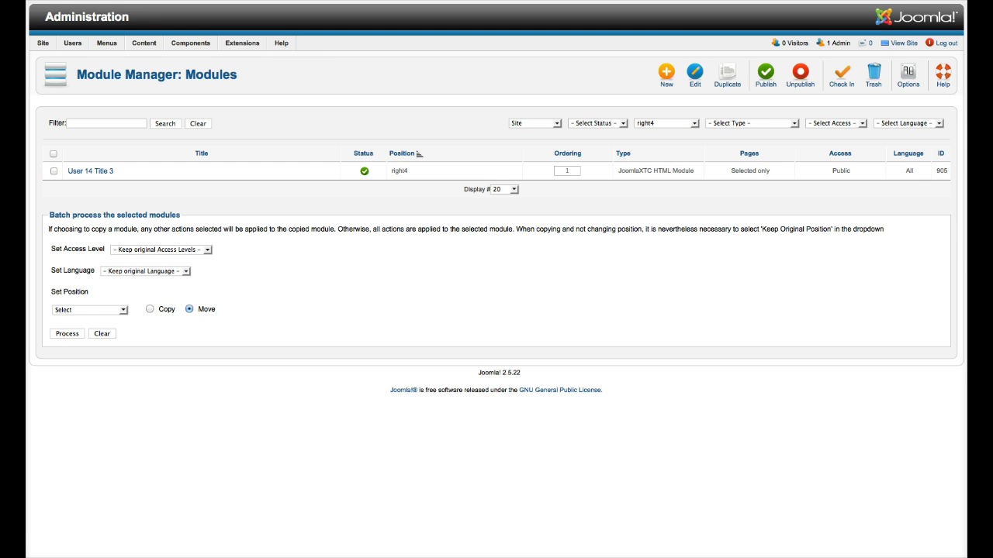
{"action": "left_click", "coordinate": [663, 123]}
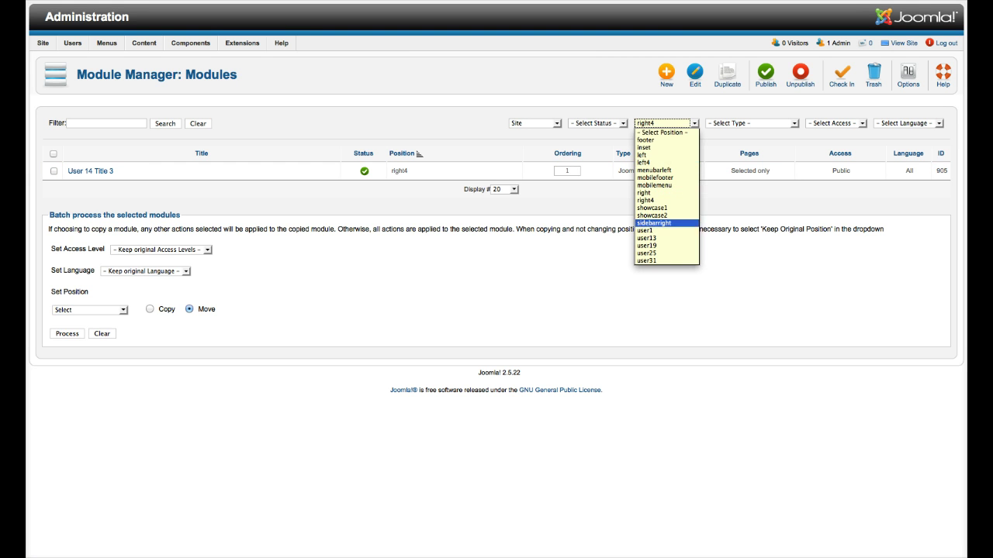
{"action": "left_click", "coordinate": [651, 245]}
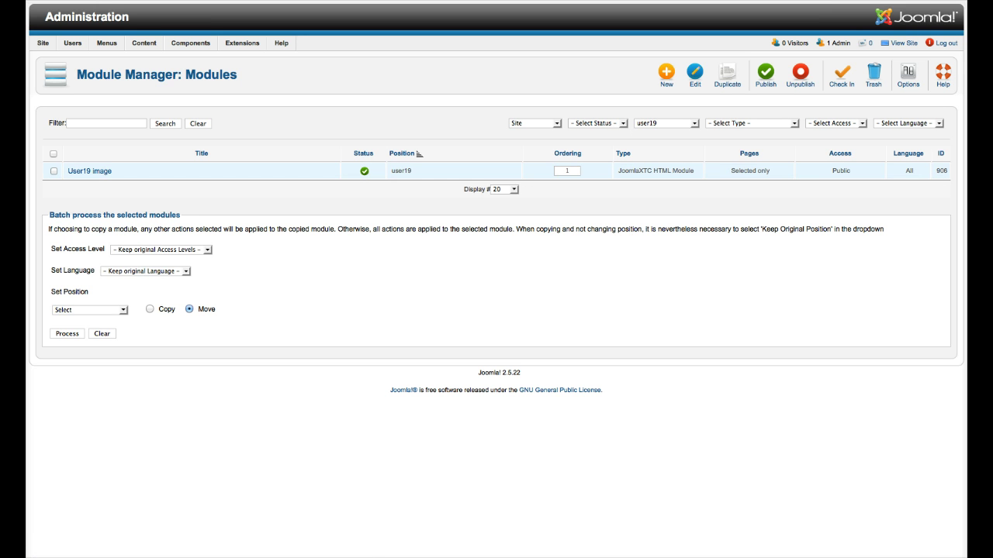
{"action": "left_click", "coordinate": [89, 170]}
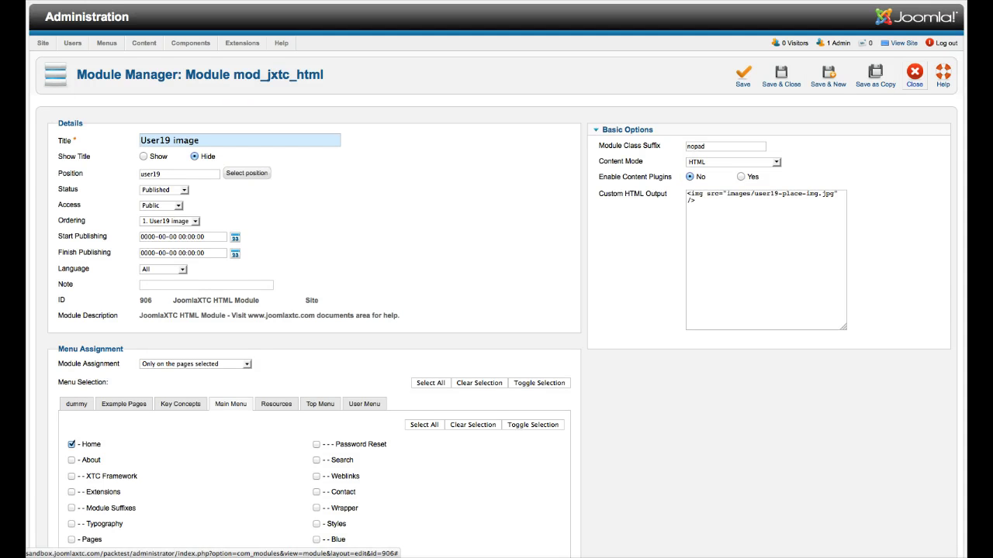
{"action": "left_click", "coordinate": [914, 74]}
- Filter to user25 and glance at the User25 title 3 module's custom HTML without saving
{"action": "left_click", "coordinate": [666, 123]}
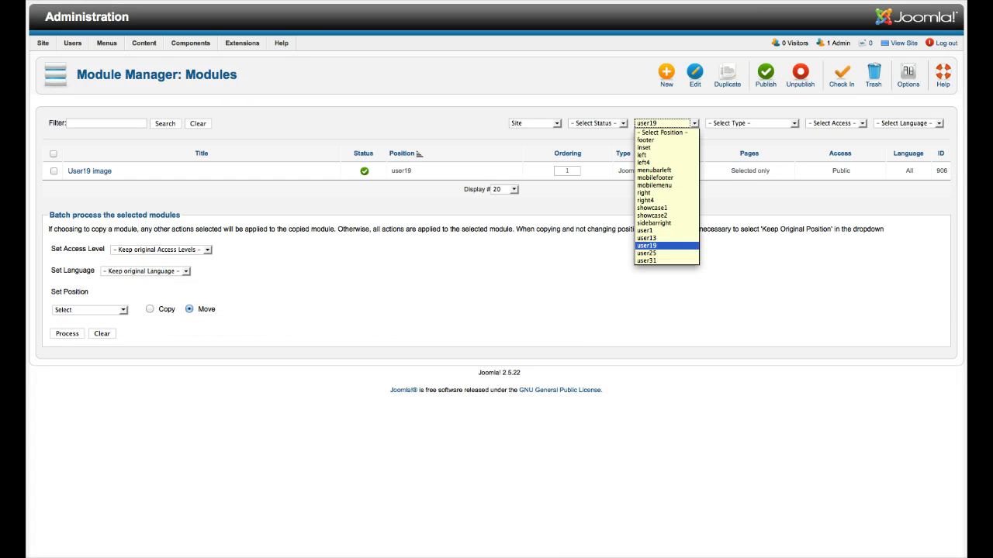
{"action": "left_click", "coordinate": [666, 246]}
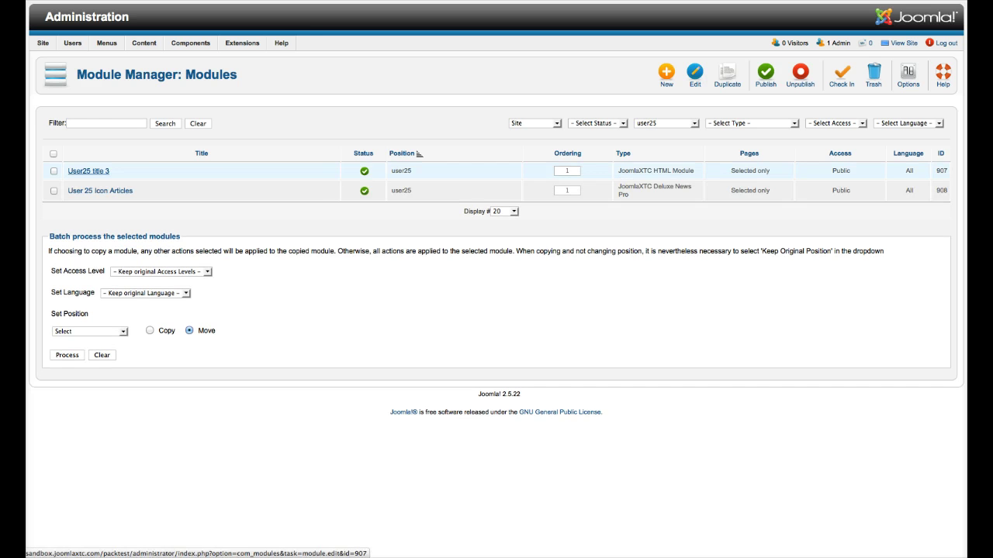
{"action": "left_click", "coordinate": [88, 172]}
{"action": "left_click_drag", "start_coordinate": [704, 228], "coordinate": [686, 199]}
{"action": "left_click", "coordinate": [915, 73]}
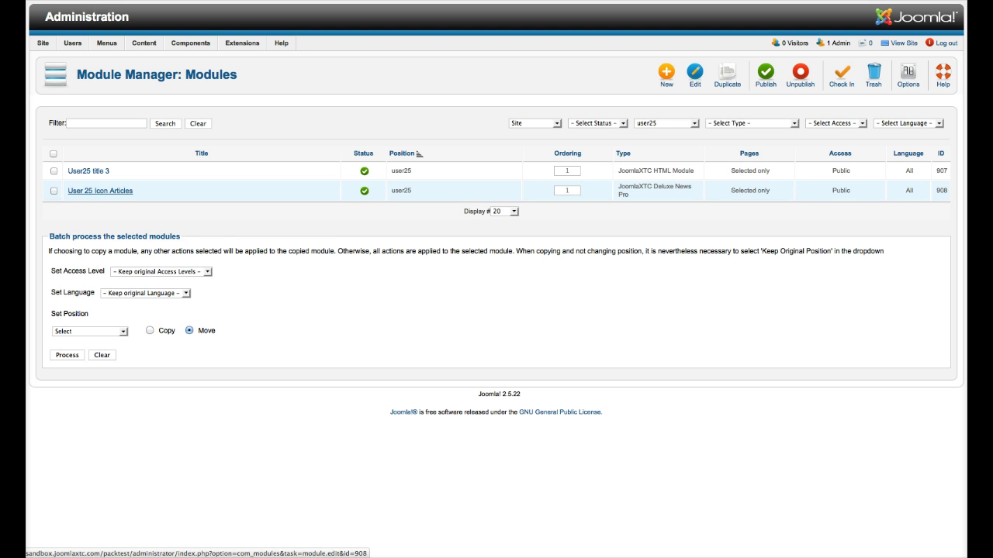
- Open the User 25 Icon Articles module down to its Display Parameters
{"action": "left_click", "coordinate": [100, 191]}
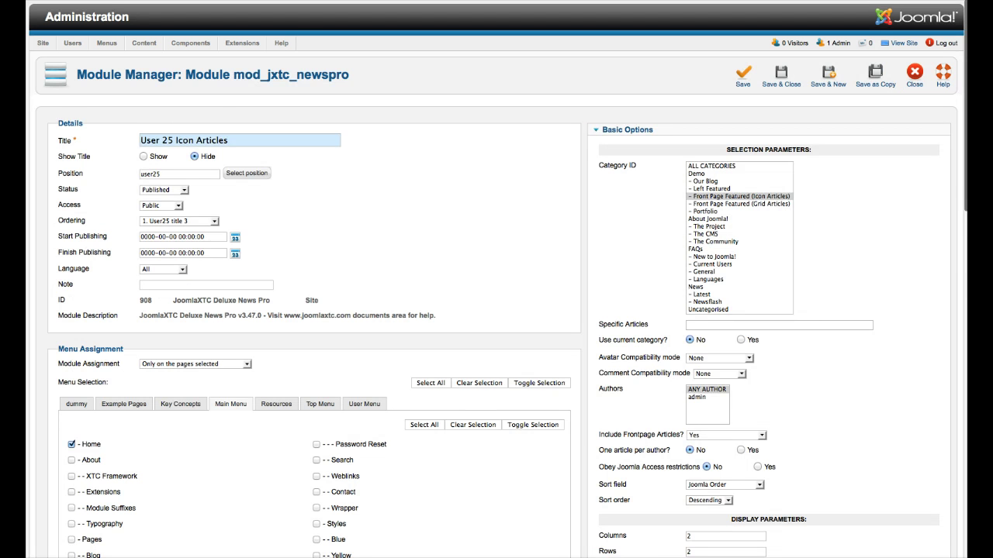
{"action": "scroll", "coordinate": [496, 310], "scroll_direction": "down", "scroll_amount": 8}
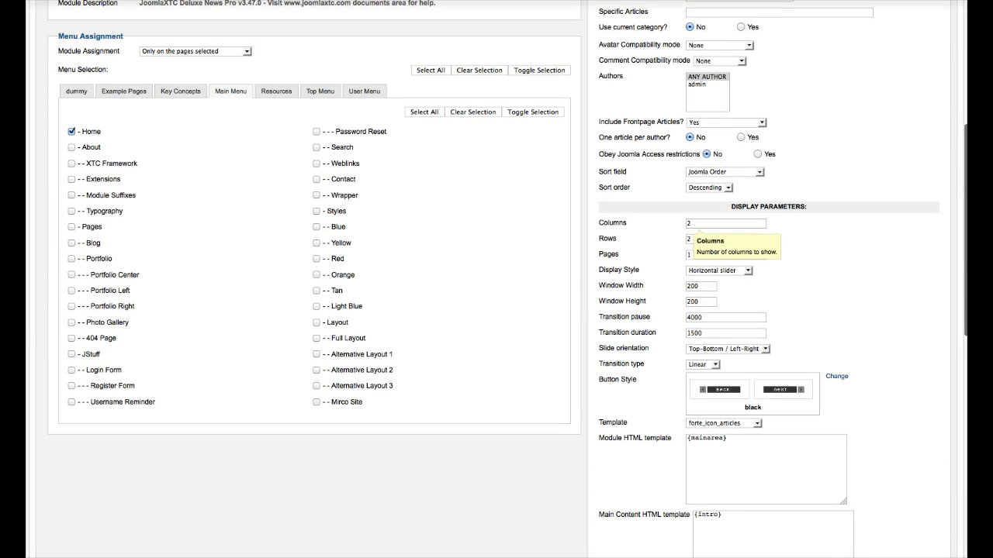
{"action": "scroll", "coordinate": [497, 279], "scroll_direction": "down", "scroll_amount": 4}
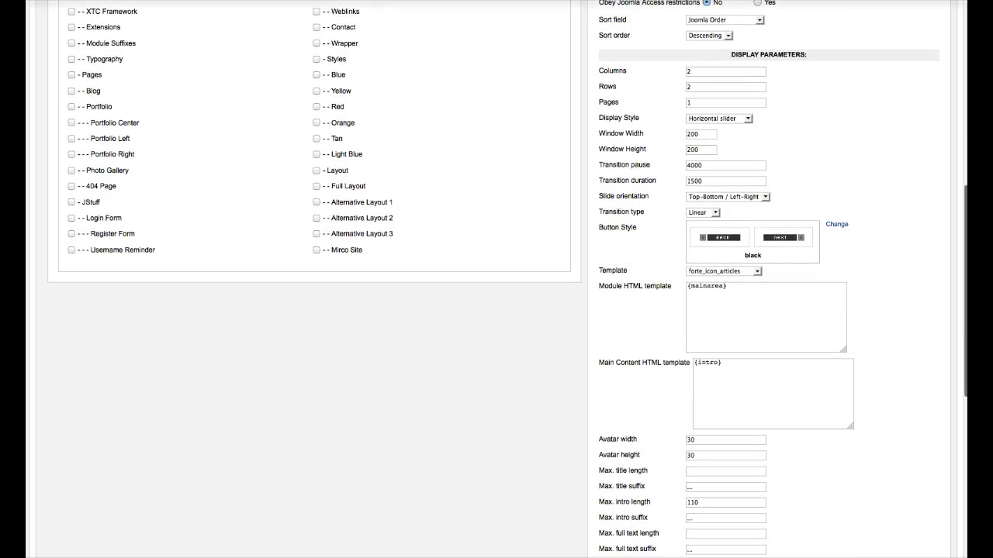
- Choose forte_icon_articles as the layout template and load its code into the Main Content HTML template
{"action": "left_click", "coordinate": [723, 271]}
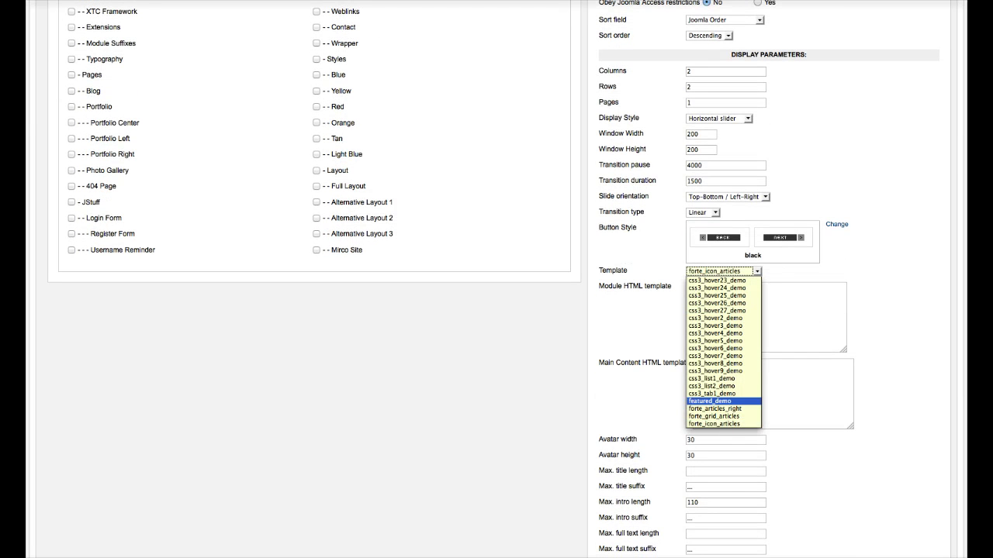
{"action": "key", "text": "Return"}
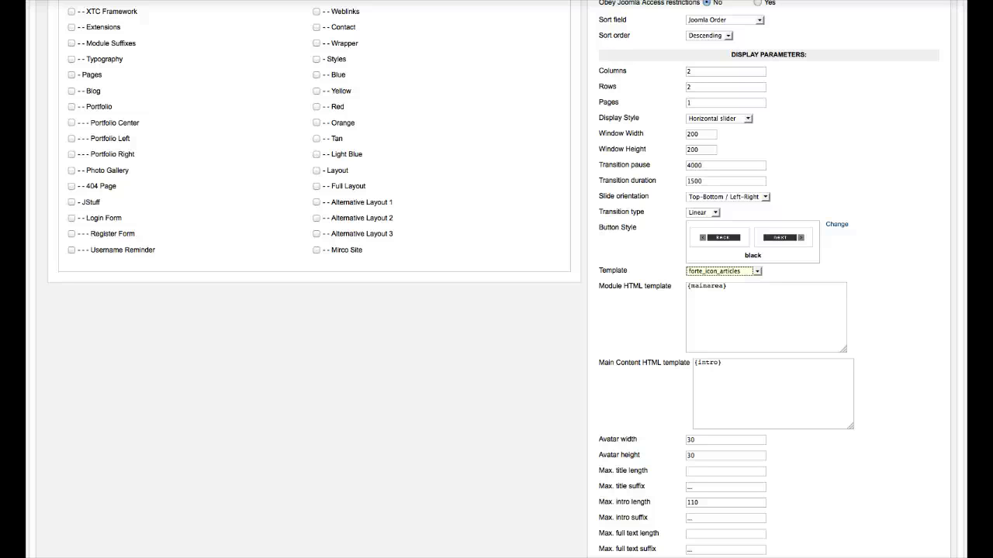
{"action": "left_click", "coordinate": [723, 271]}
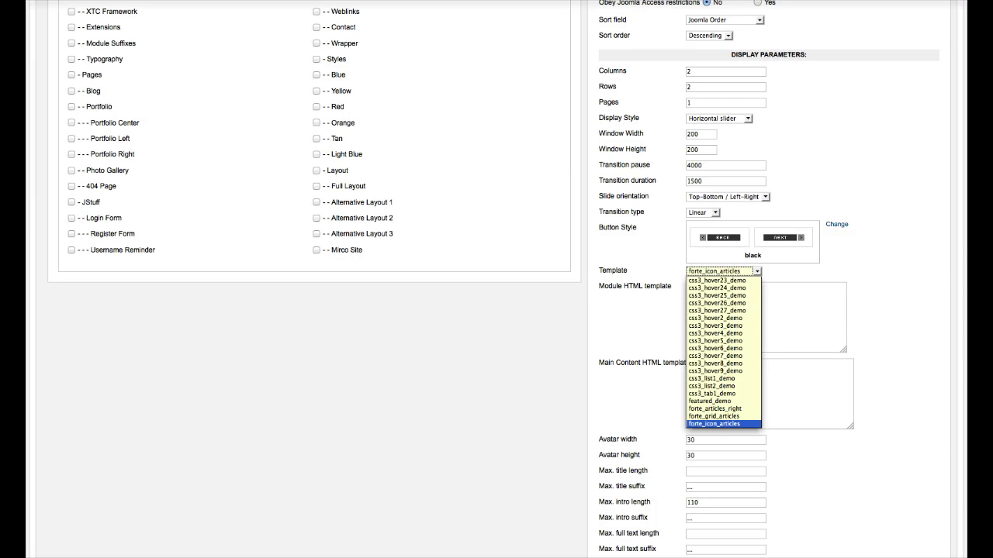
{"action": "key", "text": "Return"}
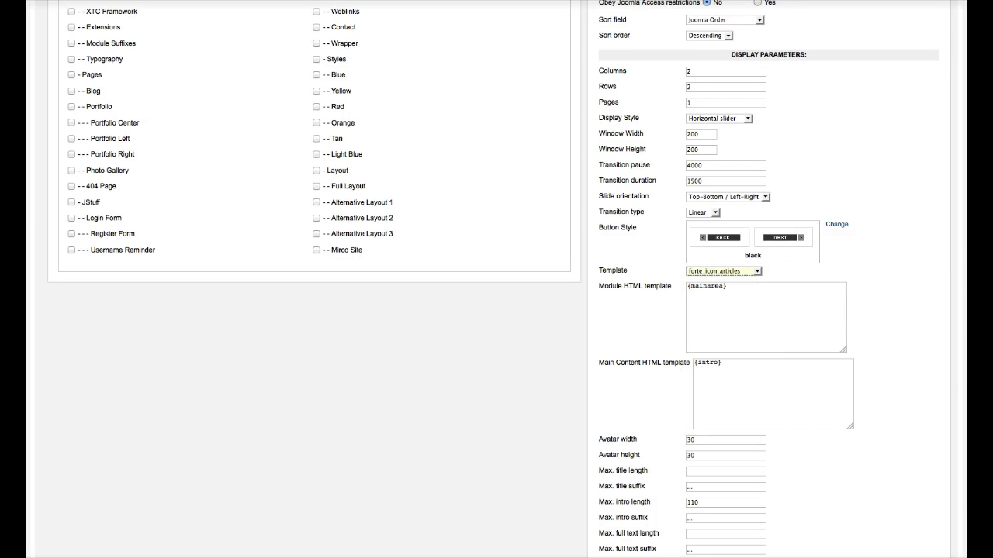
{"action": "left_click", "coordinate": [723, 270]}
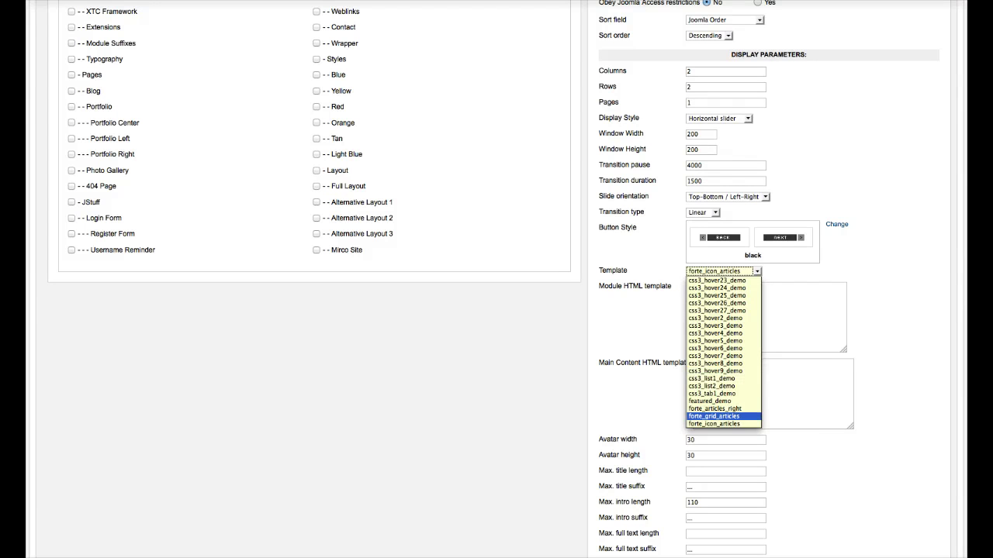
{"action": "key", "text": "Return"}
{"action": "left_click", "coordinate": [723, 271]}
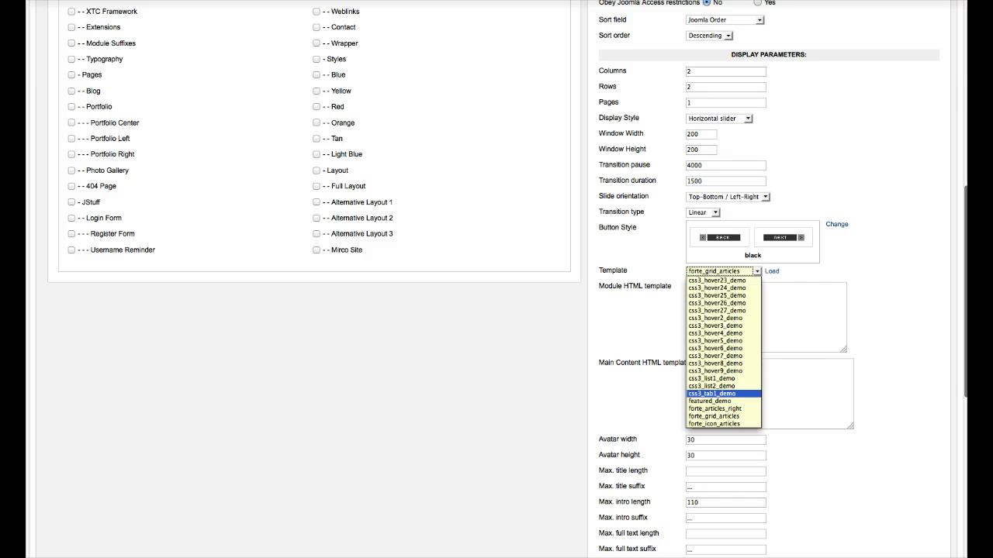
{"action": "left_click", "coordinate": [723, 425]}
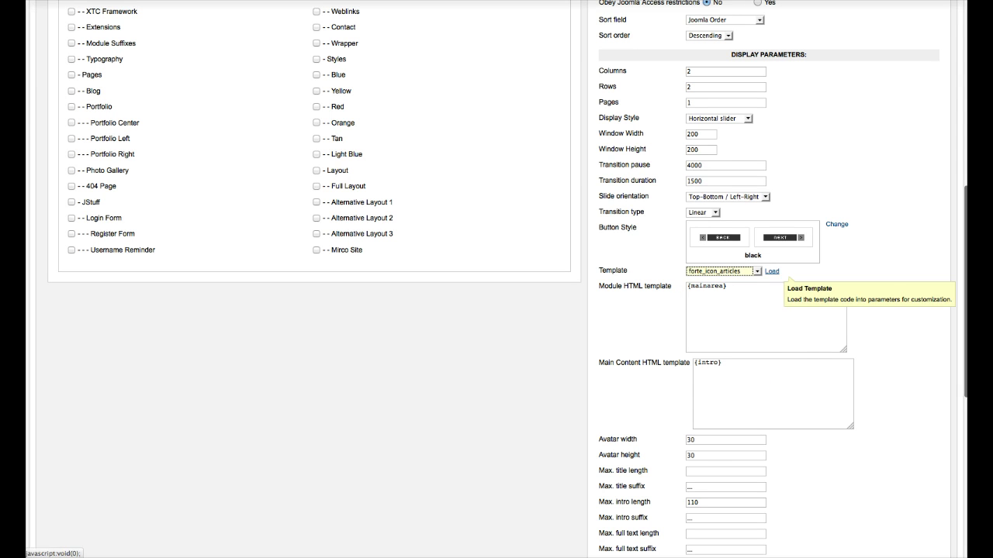
{"action": "left_click", "coordinate": [772, 271]}
{"action": "scroll", "coordinate": [773, 393], "scroll_direction": "down", "scroll_amount": 2}
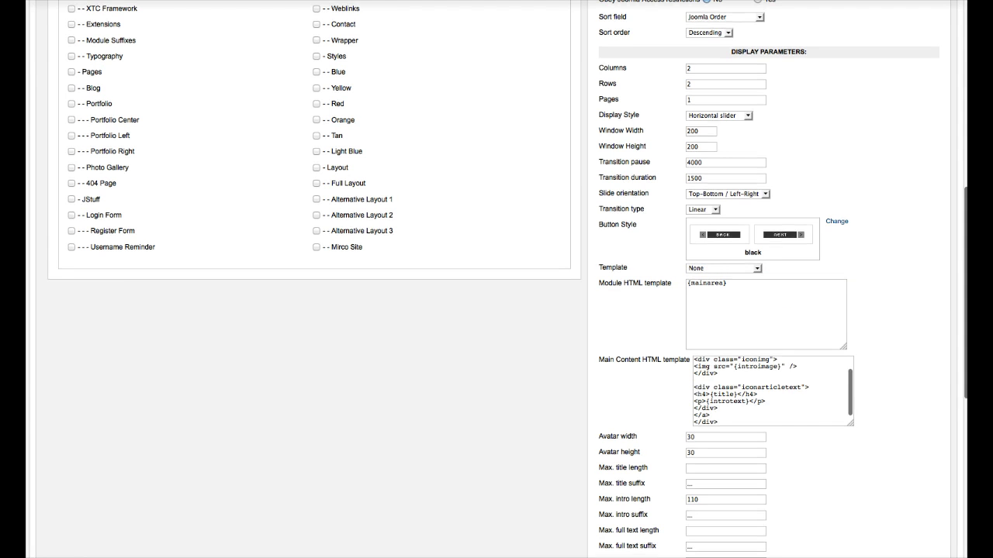
{"action": "scroll", "coordinate": [773, 394], "scroll_direction": "up", "scroll_amount": 4}
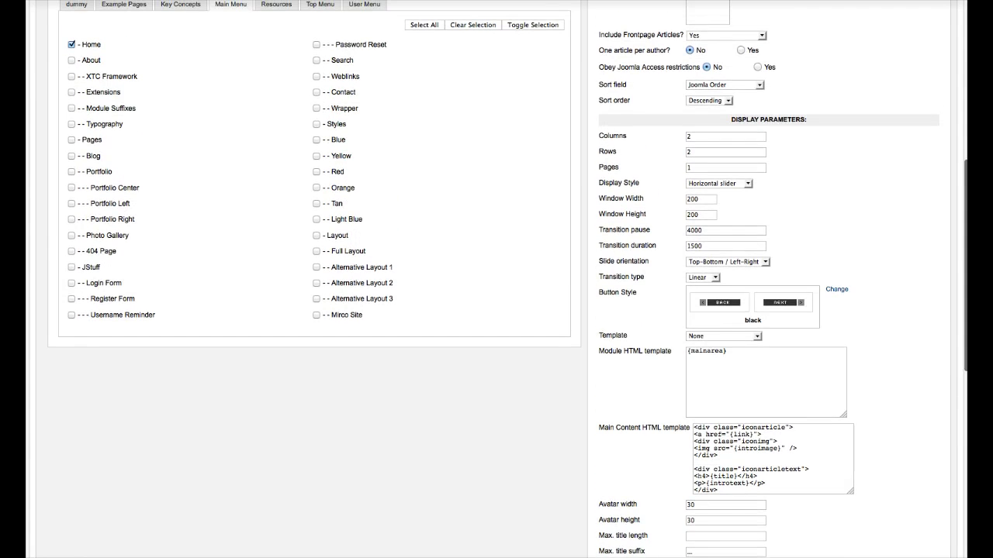
{"action": "scroll", "coordinate": [497, 279], "scroll_direction": "down", "scroll_amount": 10}
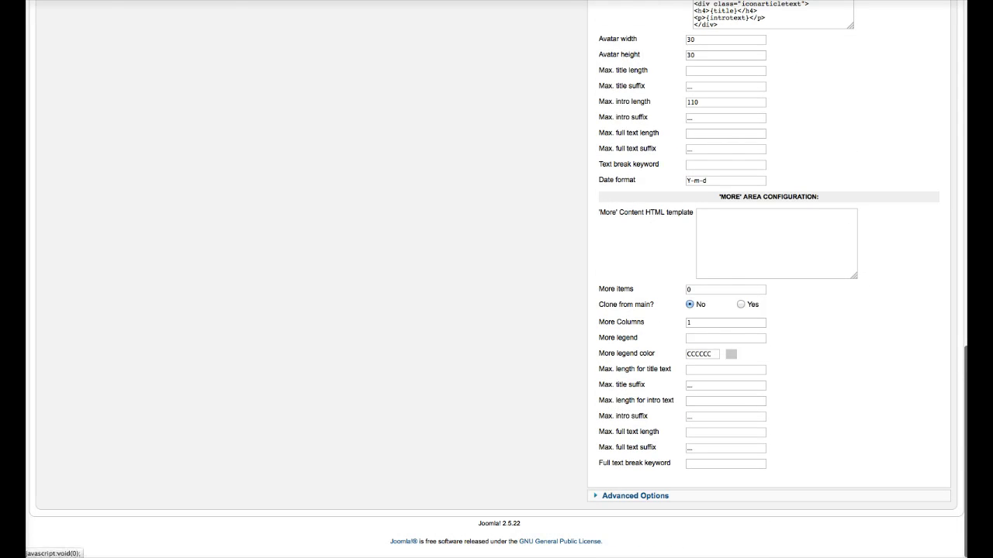
- Expand Advanced Options, scroll through the form, and close User 25 Icon Articles
{"action": "left_click", "coordinate": [635, 495]}
{"action": "scroll", "coordinate": [497, 279], "scroll_direction": "up", "scroll_amount": 5}
{"action": "scroll", "coordinate": [766, 206], "scroll_direction": "down", "scroll_amount": 6}
{"action": "scroll", "coordinate": [496, 280], "scroll_direction": "up", "scroll_amount": 4}
{"action": "scroll", "coordinate": [766, 205], "scroll_direction": "up", "scroll_amount": 5}
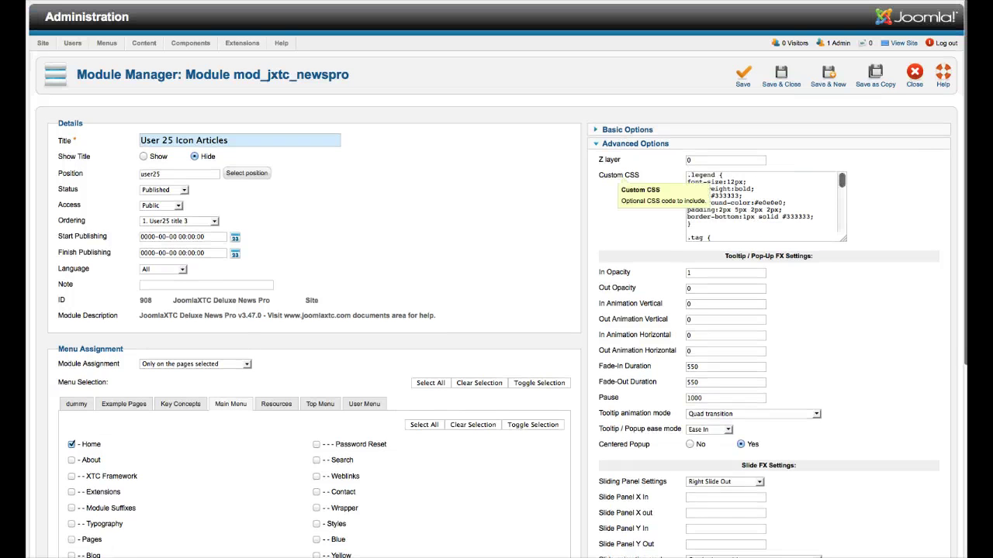
{"action": "scroll", "coordinate": [628, 186], "scroll_direction": "down", "scroll_amount": 3}
{"action": "scroll", "coordinate": [628, 310], "scroll_direction": "down", "scroll_amount": 3}
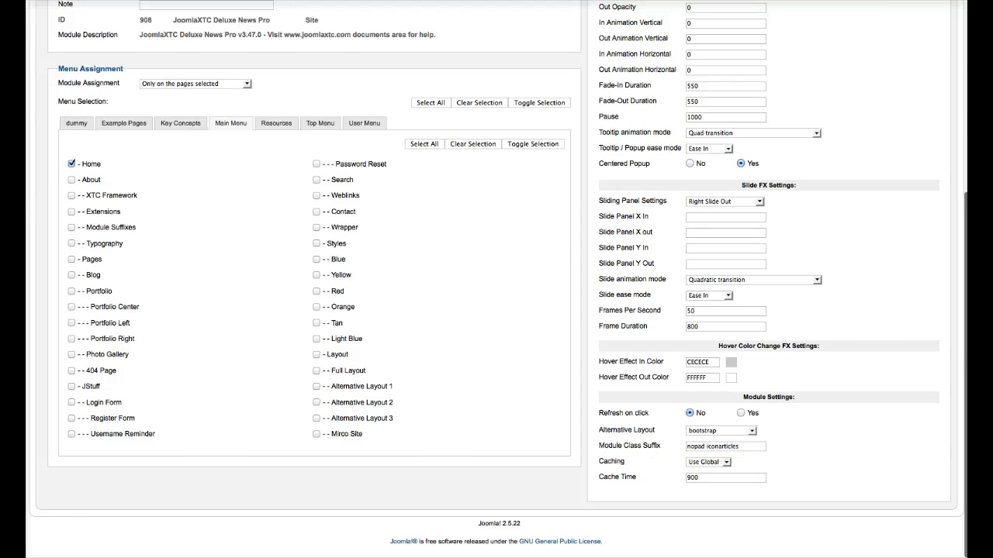
{"action": "scroll", "coordinate": [497, 279], "scroll_direction": "up", "scroll_amount": 5}
{"action": "left_click", "coordinate": [915, 73]}
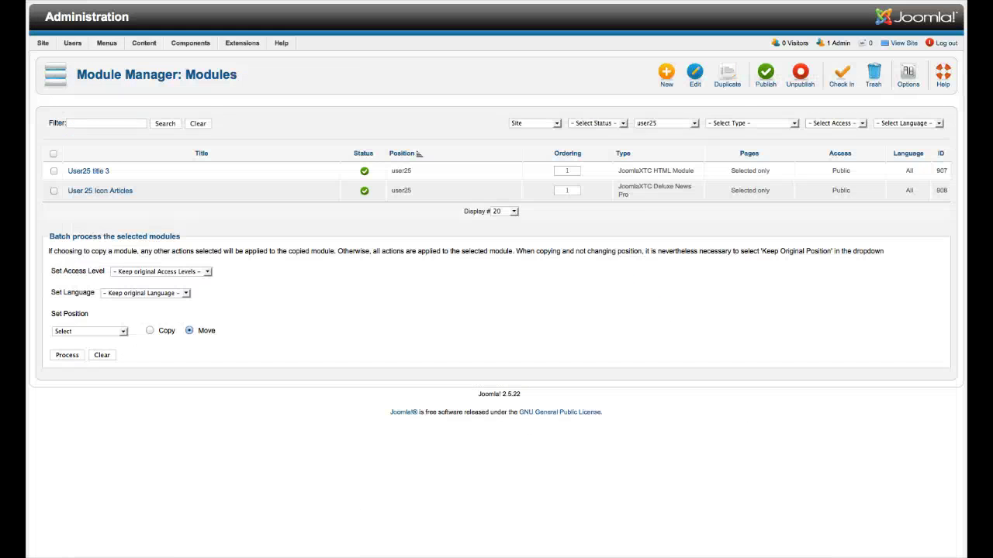
- Filter to user31 and scroll through the User 31 Grid Articles module's settings before closing it
{"action": "left_click", "coordinate": [666, 122]}
{"action": "left_click", "coordinate": [659, 261]}
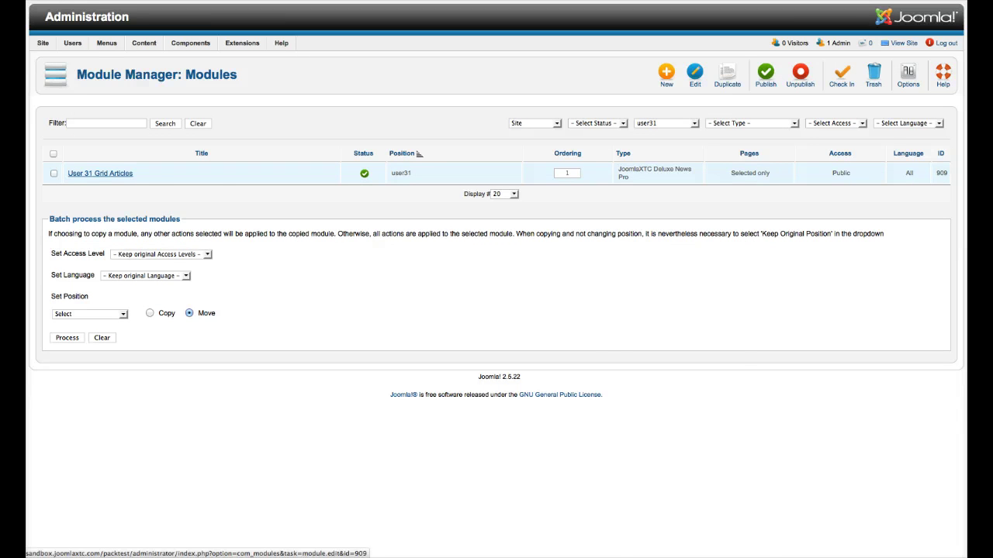
{"action": "left_click", "coordinate": [100, 173]}
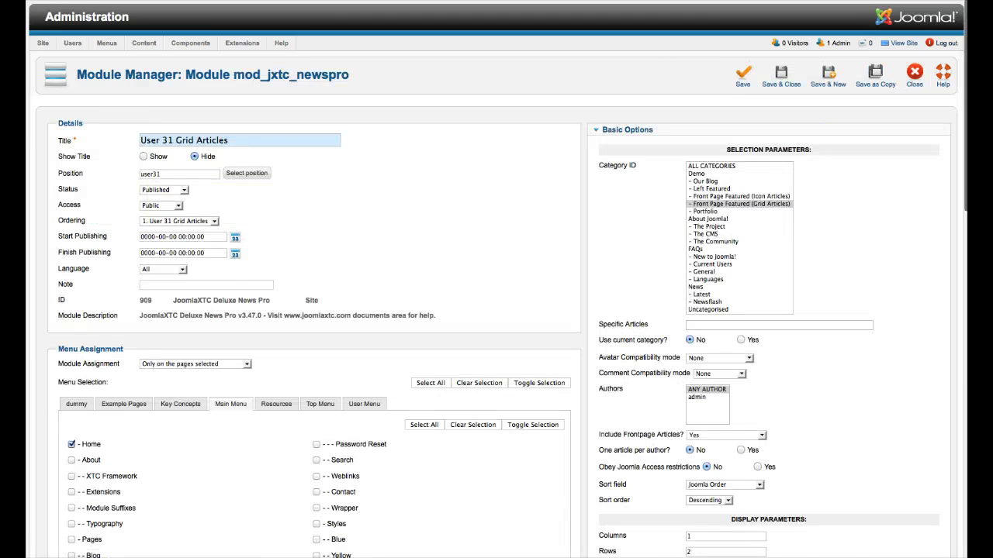
{"action": "scroll", "coordinate": [497, 310], "scroll_direction": "down", "scroll_amount": 1}
{"action": "scroll", "coordinate": [496, 311], "scroll_direction": "down", "scroll_amount": 10}
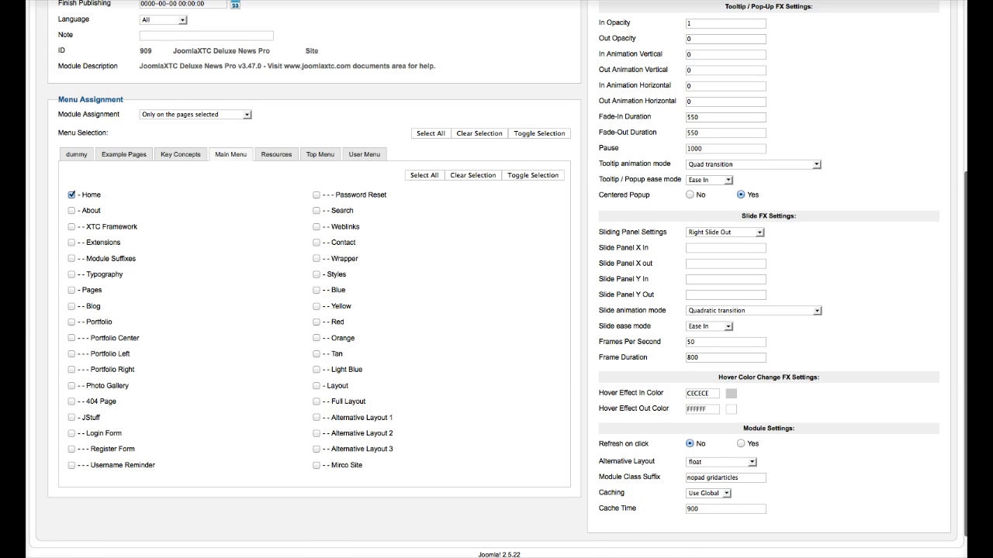
{"action": "scroll", "coordinate": [496, 279], "scroll_direction": "up", "scroll_amount": 5}
{"action": "left_click", "coordinate": [915, 71]}
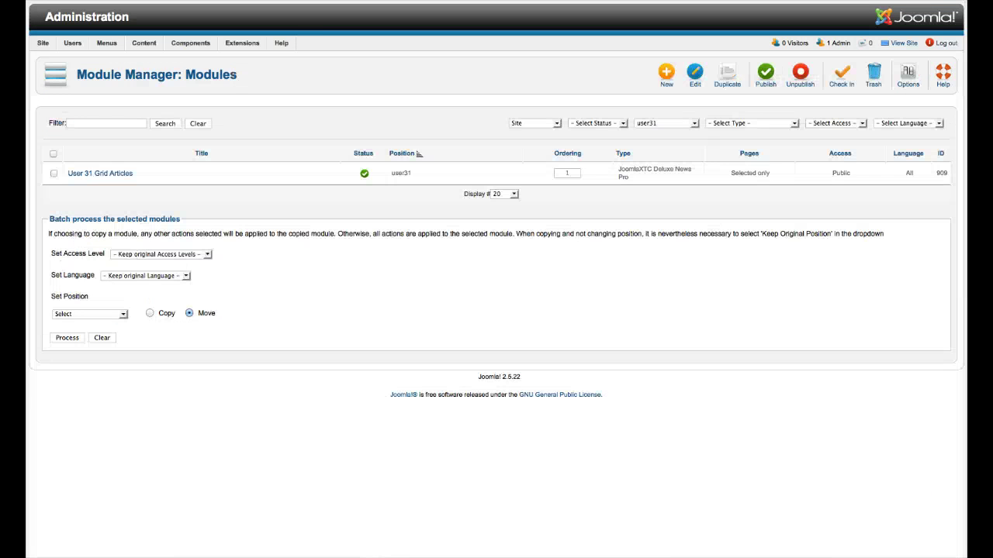
- Filter the module list to the footer position and review the Social Bottom module's options
{"action": "left_click", "coordinate": [665, 123]}
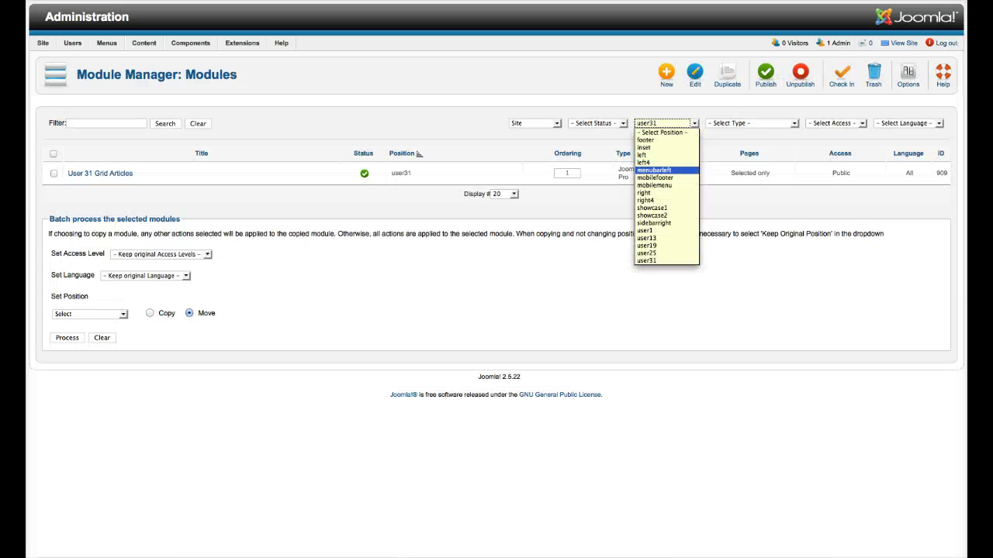
{"action": "key", "text": "Down"}
{"action": "key", "text": "Down"}
{"action": "key", "text": "Up"}
{"action": "key", "text": "Up"}
{"action": "key", "text": "Up"}
{"action": "key", "text": "Up"}
{"action": "key", "text": "Up"}
{"action": "key", "text": "Up"}
{"action": "key", "text": "Up"}
{"action": "key", "text": "Return"}
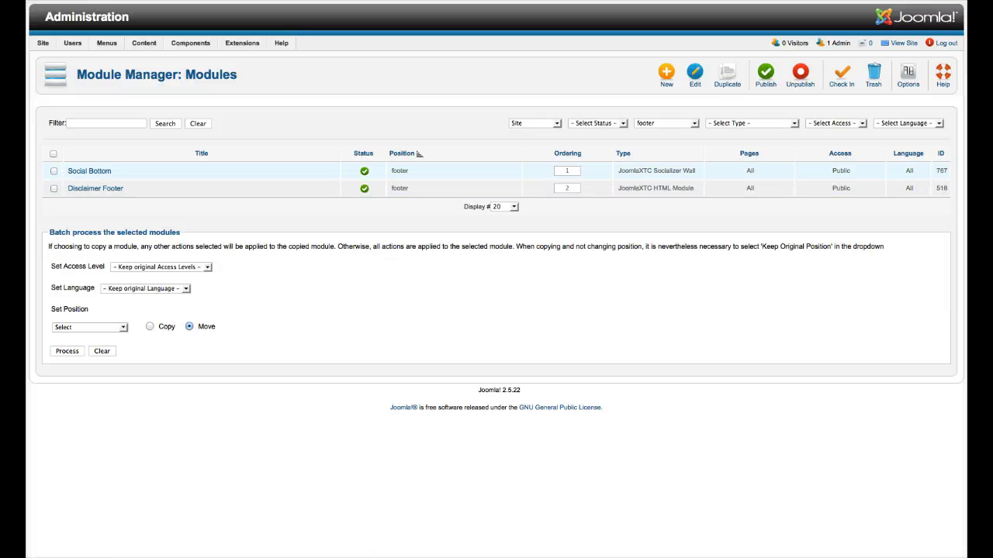
{"action": "left_click", "coordinate": [89, 171]}
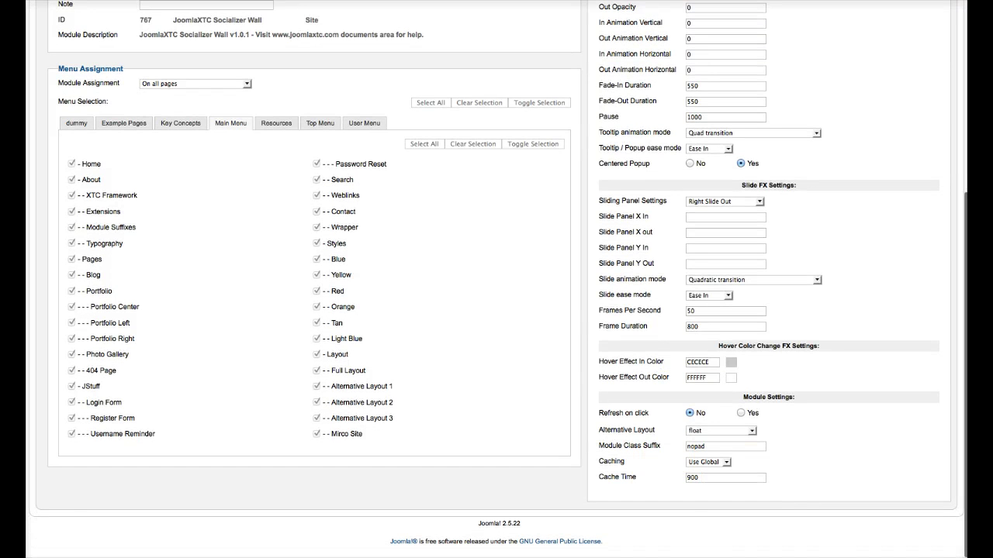
{"action": "scroll", "coordinate": [699, 466], "scroll_direction": "up", "scroll_amount": 5}
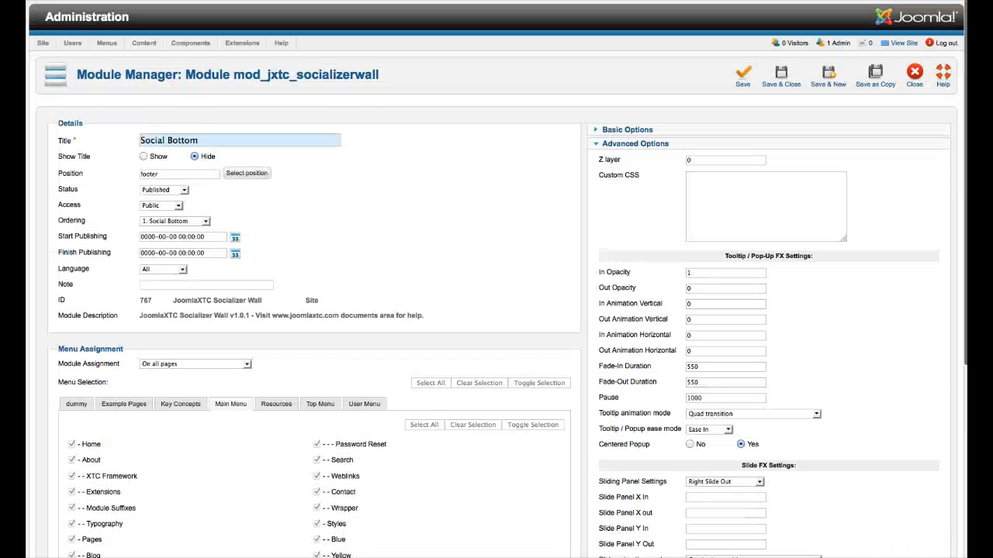
- Close Social Bottom, then inspect the Disclaimer Footer module's Custom HTML Output and close it
{"action": "left_click", "coordinate": [915, 74]}
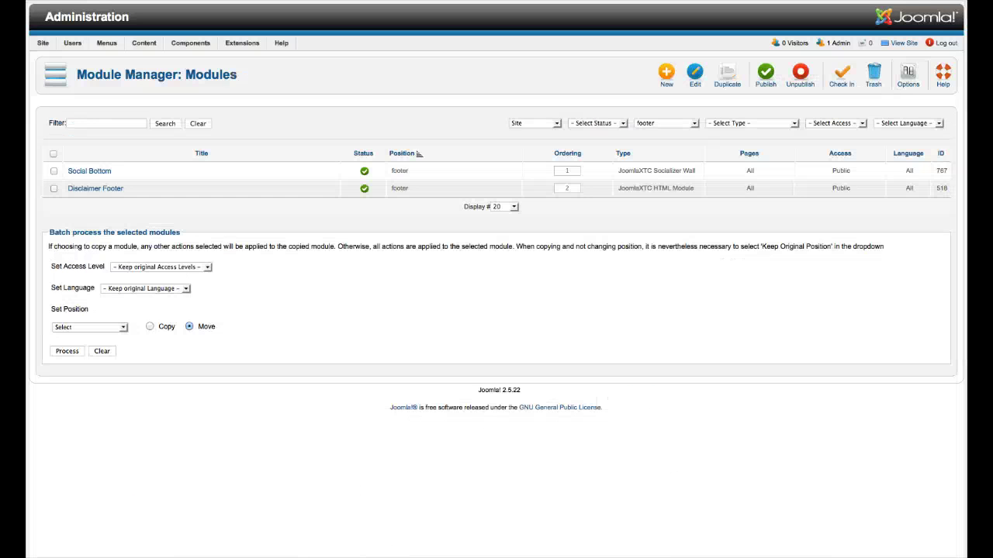
{"action": "left_click", "coordinate": [95, 189]}
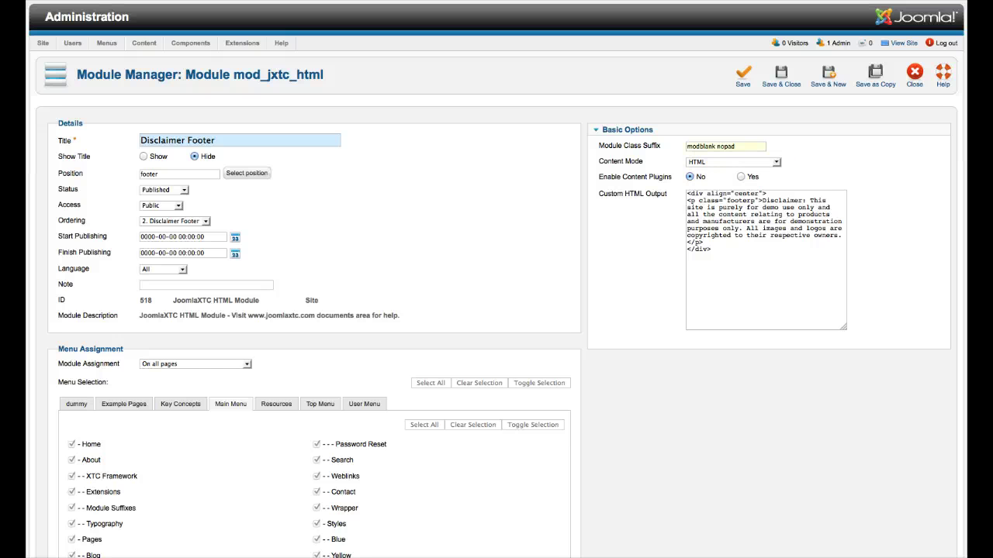
{"action": "key", "text": "Tab"}
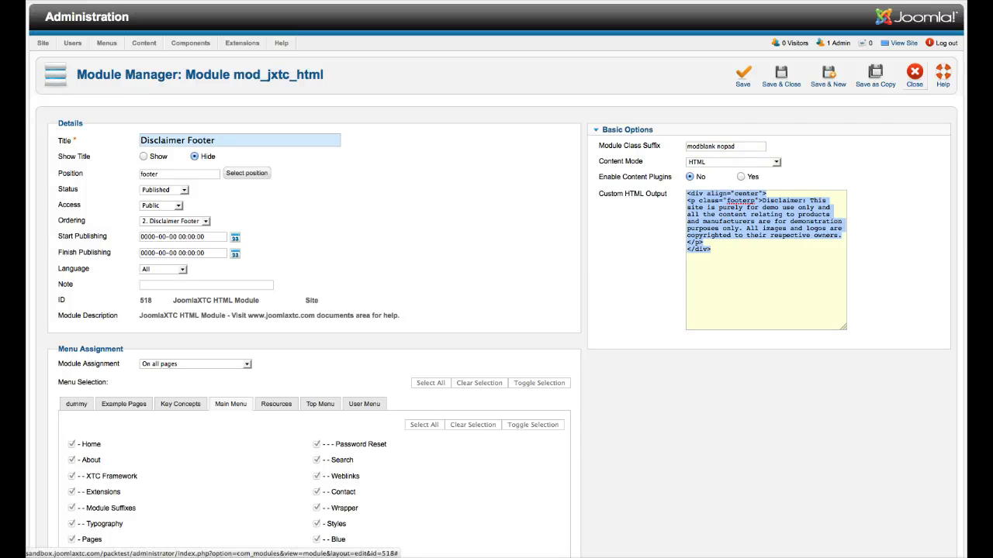
{"action": "left_click", "coordinate": [915, 74]}
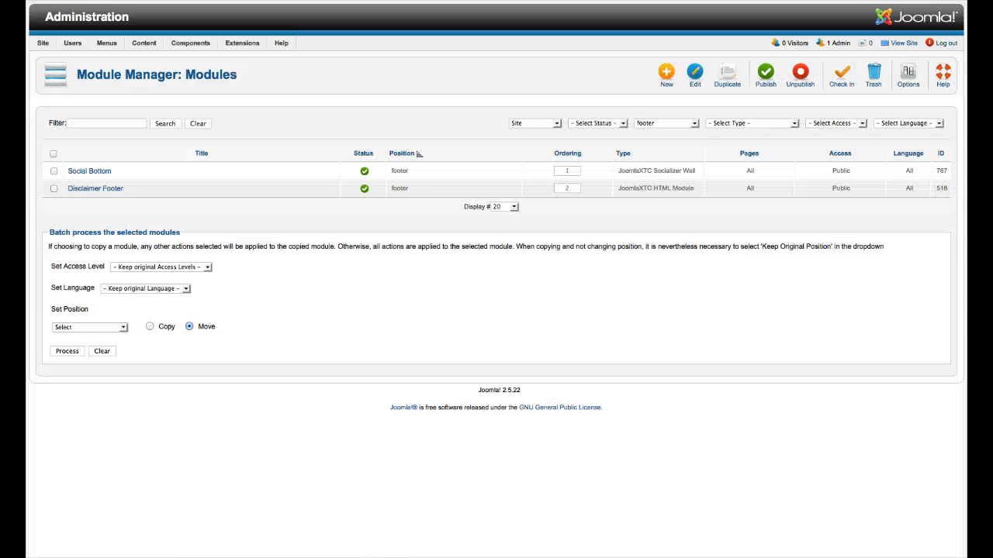
- Open the Forte - Default style from the Template Manager styles list
{"action": "mouse_move", "coordinate": [242, 42]}
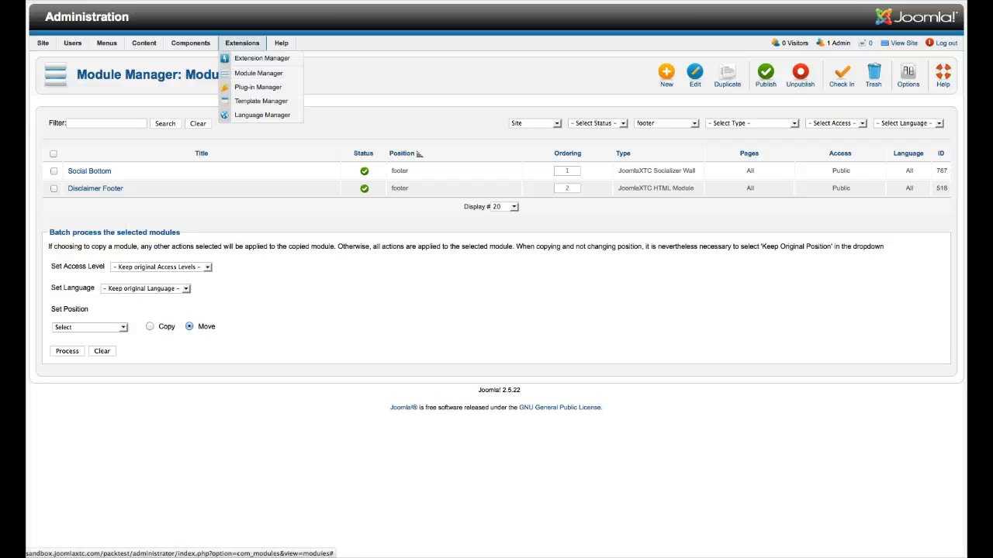
{"action": "left_click", "coordinate": [261, 100]}
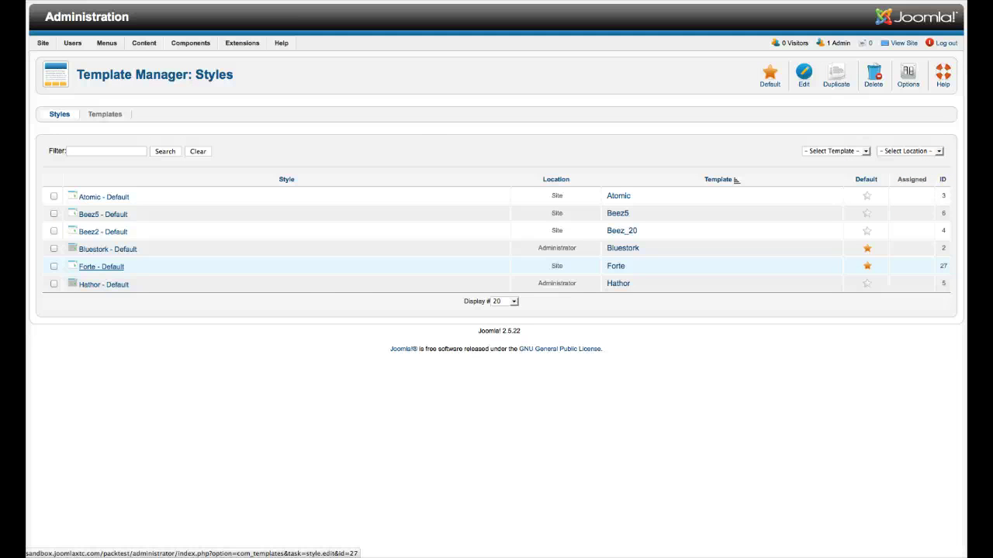
{"action": "left_click", "coordinate": [101, 266]}
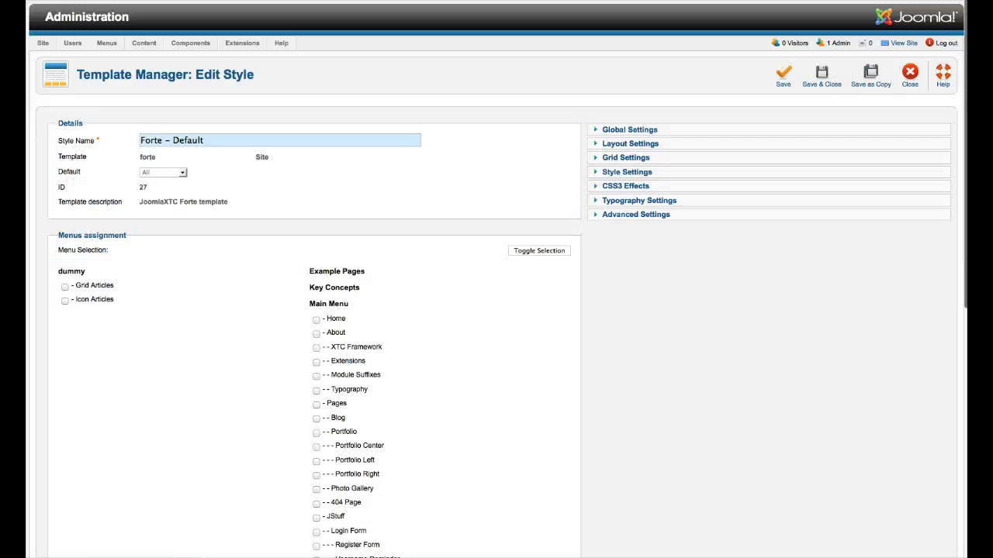
- In Global Settings, switch Mobile Device Detection on and then back off
{"action": "left_click", "coordinate": [629, 130]}
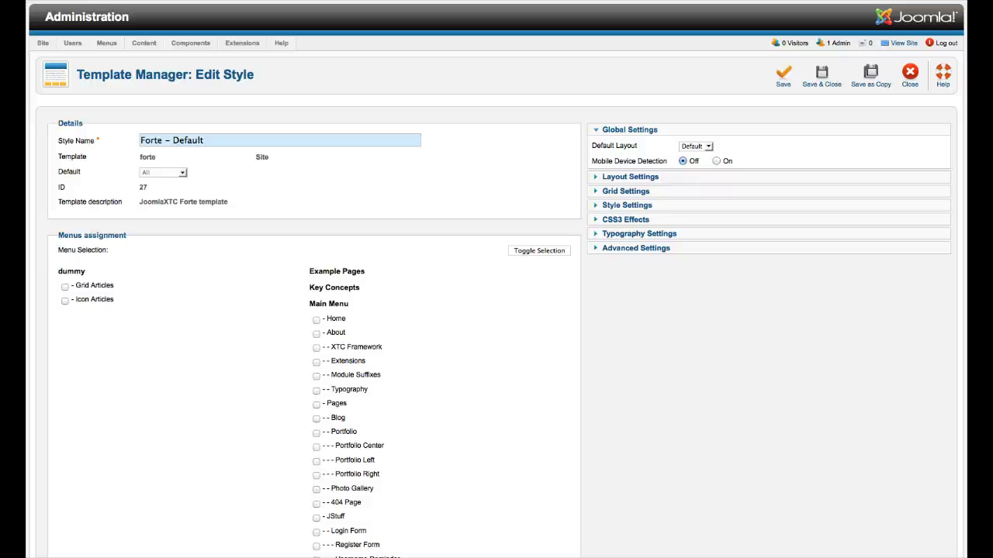
{"action": "left_click", "coordinate": [716, 160]}
{"action": "left_click", "coordinate": [683, 160]}
- Review the Default layout keeping Template Style at Style 1, then expand Grid Settings
{"action": "left_click", "coordinate": [630, 177]}
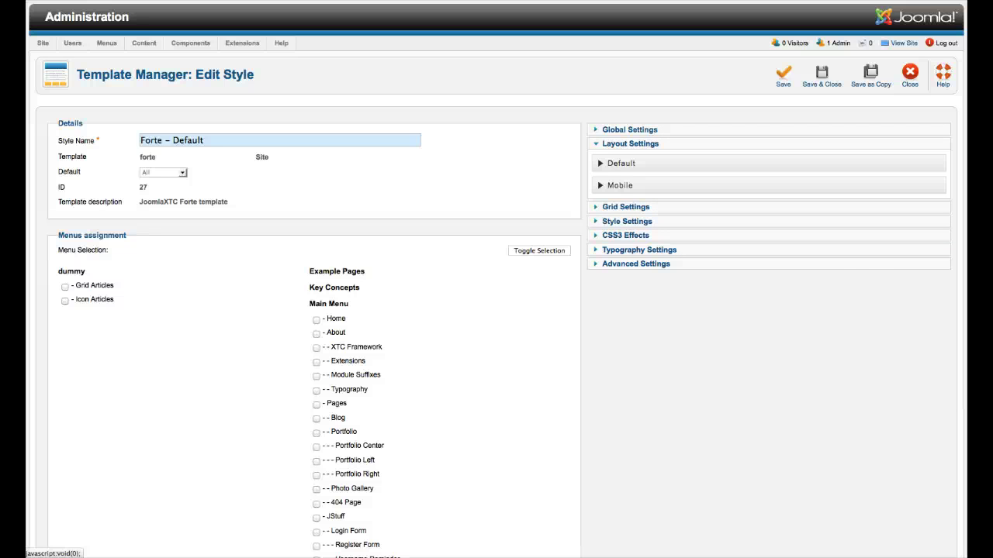
{"action": "left_click", "coordinate": [620, 163]}
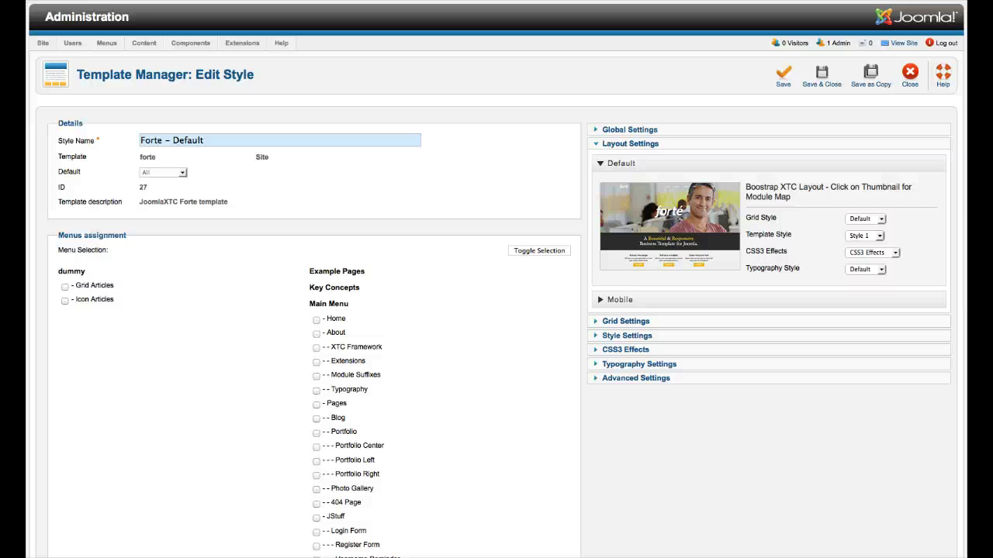
{"action": "left_click", "coordinate": [865, 235]}
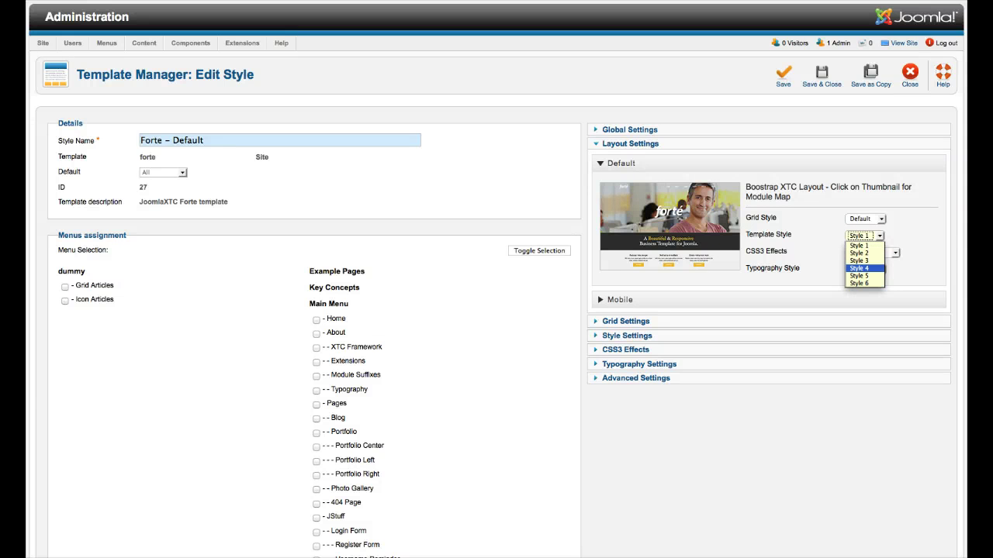
{"action": "key", "text": "Return"}
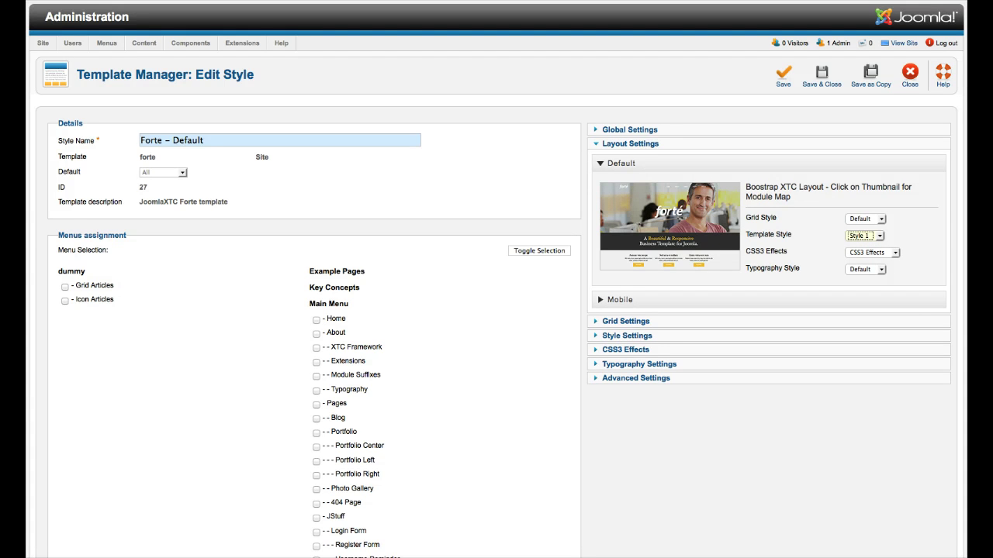
{"action": "left_click", "coordinate": [870, 252]}
{"action": "left_click", "coordinate": [625, 321]}
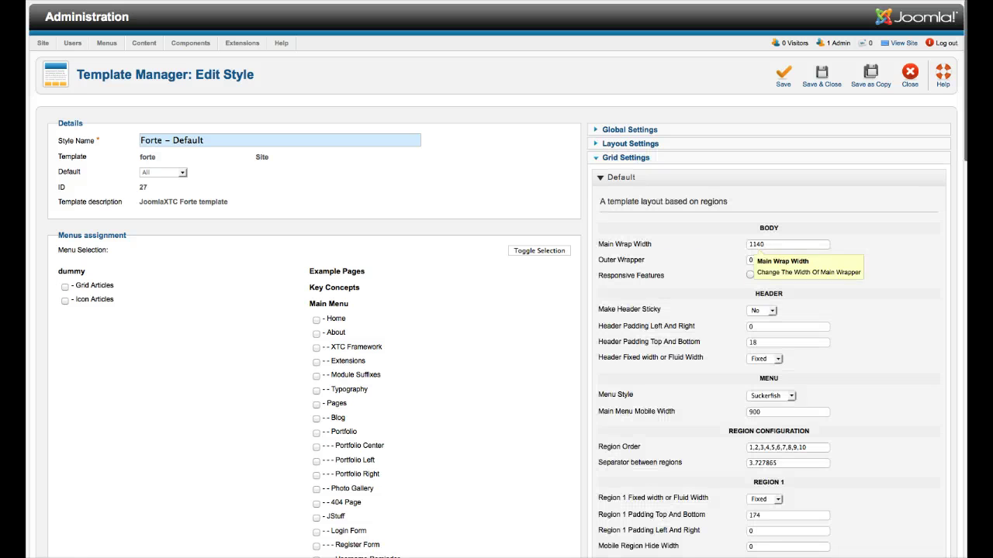
{"action": "mouse_move", "coordinate": [741, 247]}
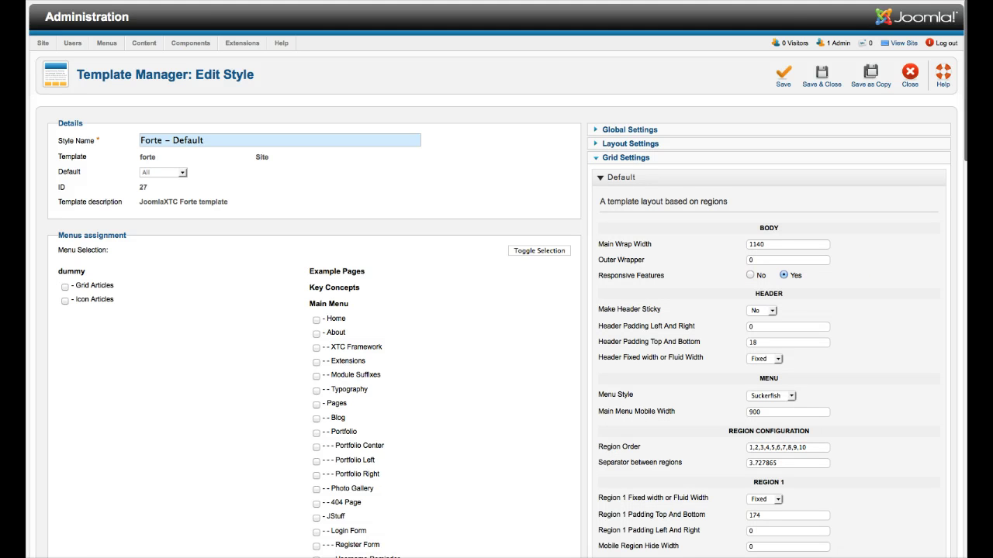
{"action": "mouse_move", "coordinate": [671, 278]}
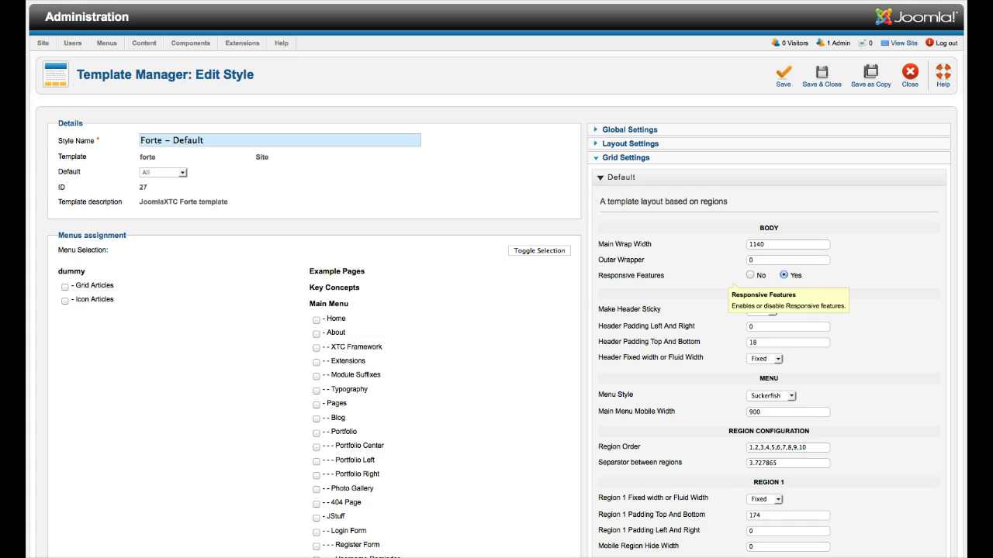
{"action": "scroll", "coordinate": [496, 310], "scroll_direction": "down", "scroll_amount": 3}
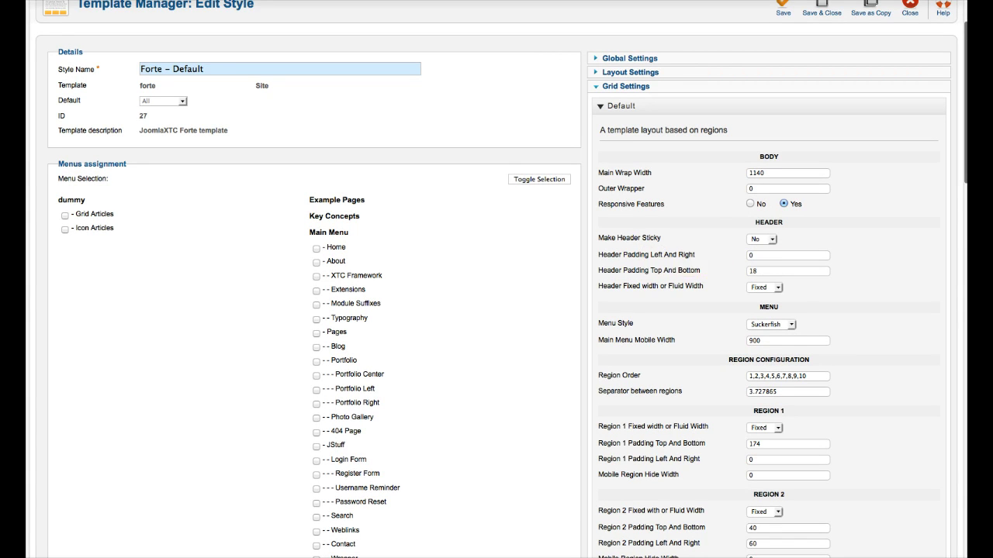
{"action": "scroll", "coordinate": [651, 256], "scroll_direction": "down", "scroll_amount": 2}
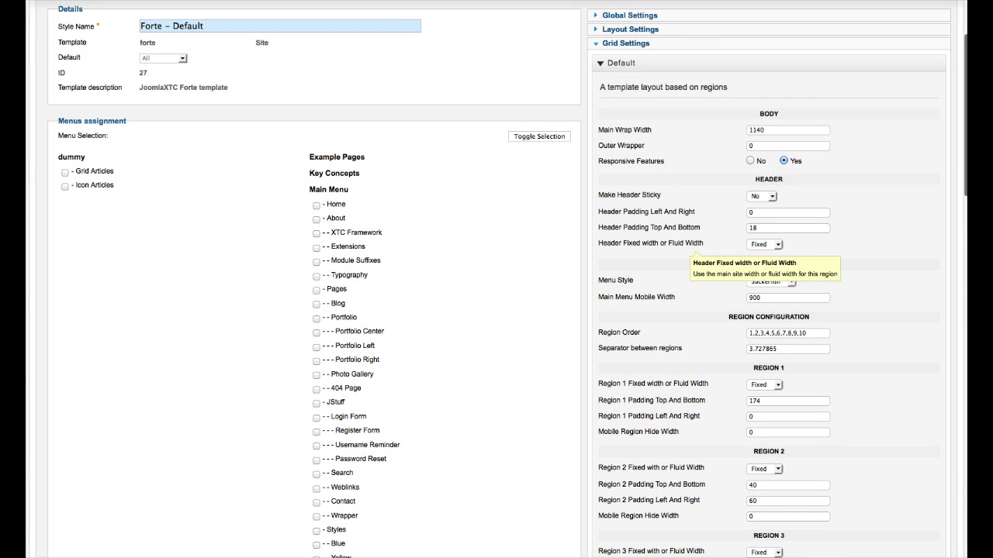
{"action": "scroll", "coordinate": [652, 256], "scroll_direction": "down", "scroll_amount": 1}
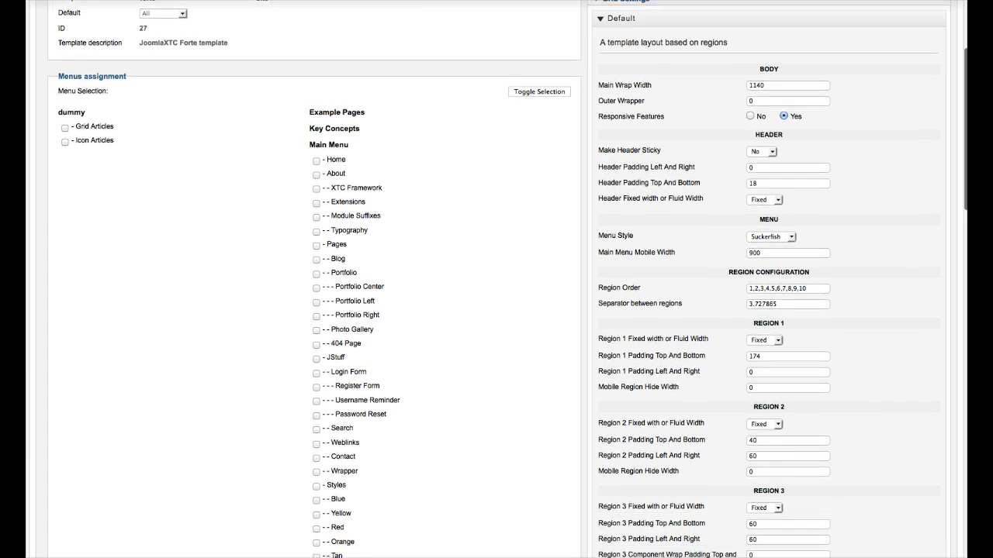
{"action": "scroll", "coordinate": [651, 256], "scroll_direction": "down", "scroll_amount": 1}
{"action": "left_click", "coordinate": [771, 229]}
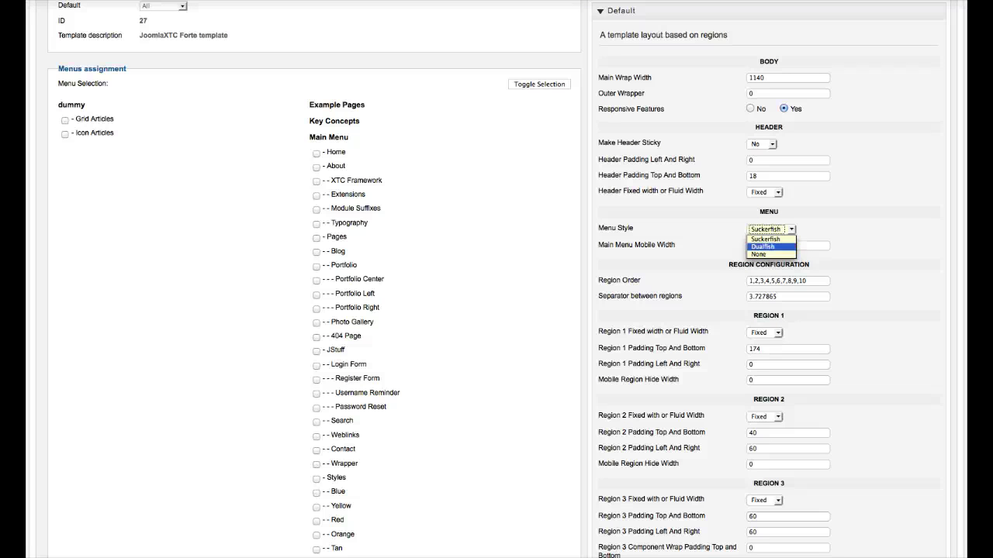
{"action": "key", "text": "Return"}
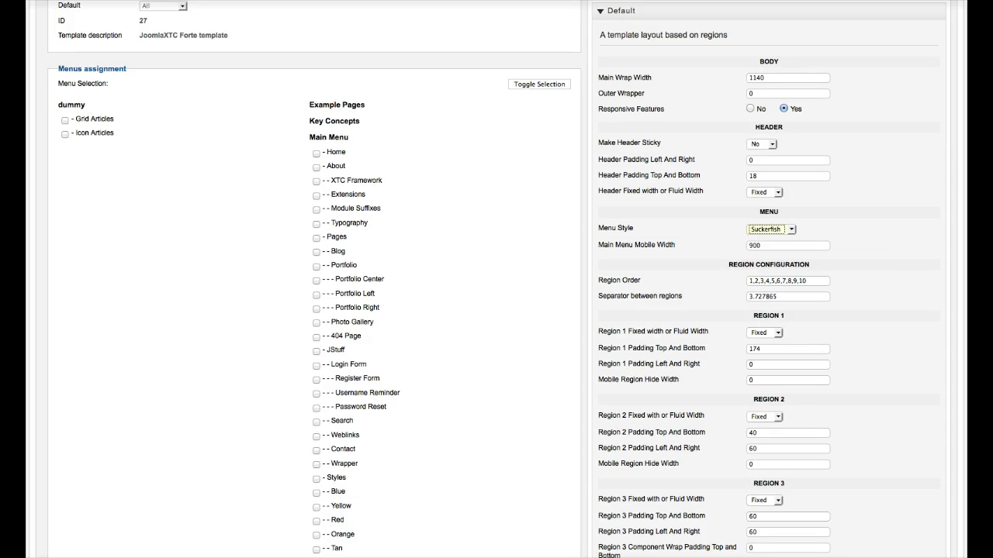
{"action": "scroll", "coordinate": [508, 279], "scroll_direction": "down", "scroll_amount": 1}
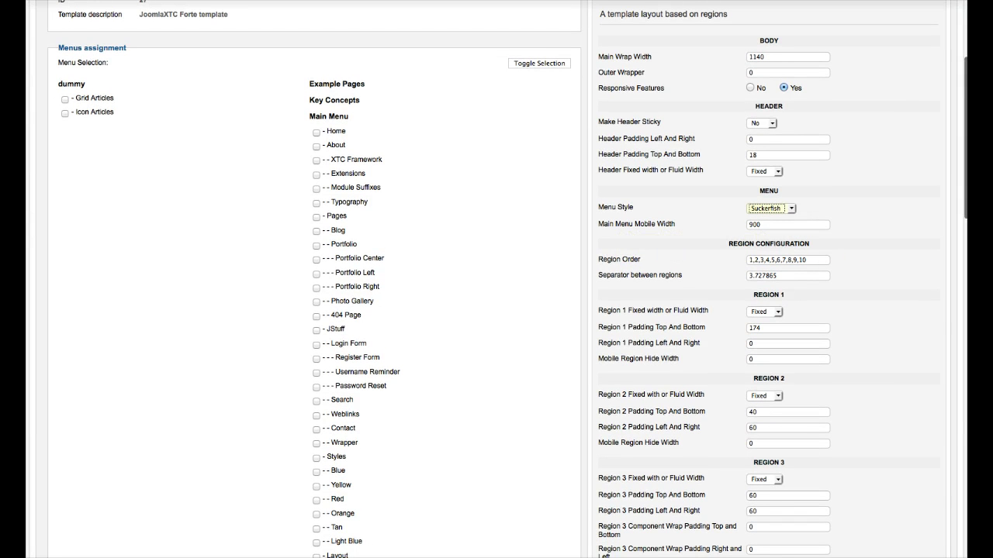
{"action": "left_click", "coordinate": [788, 224]}
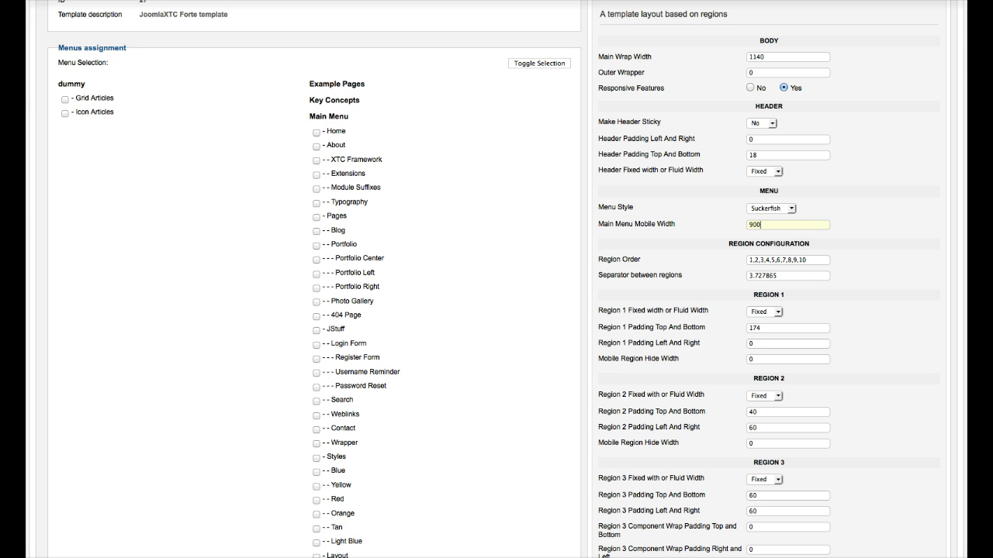
{"action": "scroll", "coordinate": [651, 255], "scroll_direction": "down", "scroll_amount": 1}
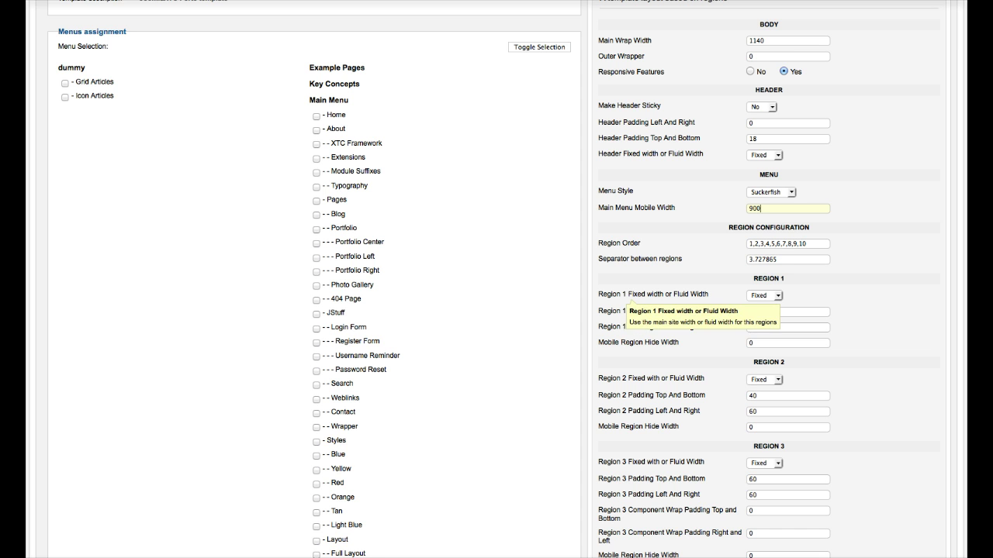
{"action": "scroll", "coordinate": [625, 303], "scroll_direction": "down", "scroll_amount": 1}
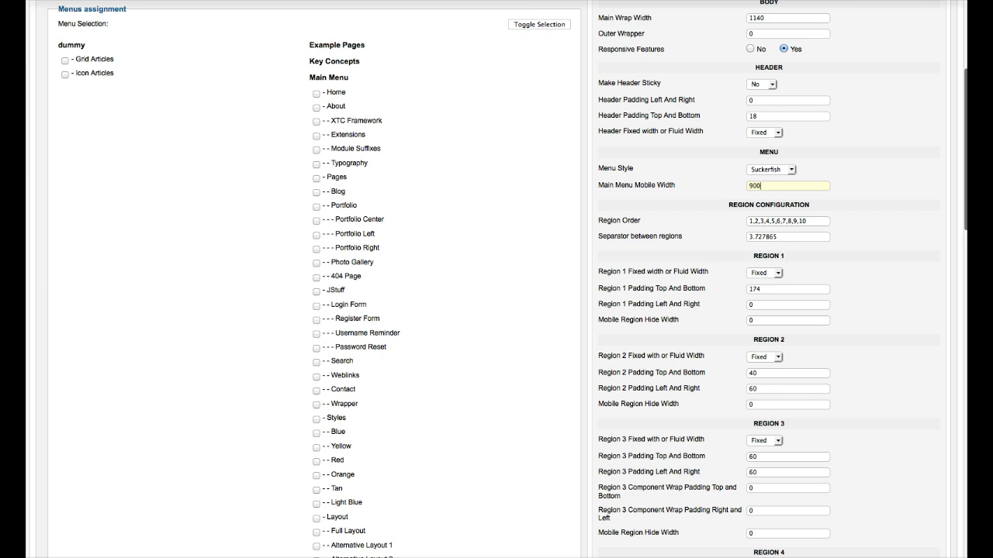
{"action": "scroll", "coordinate": [496, 279], "scroll_direction": "down", "scroll_amount": 10}
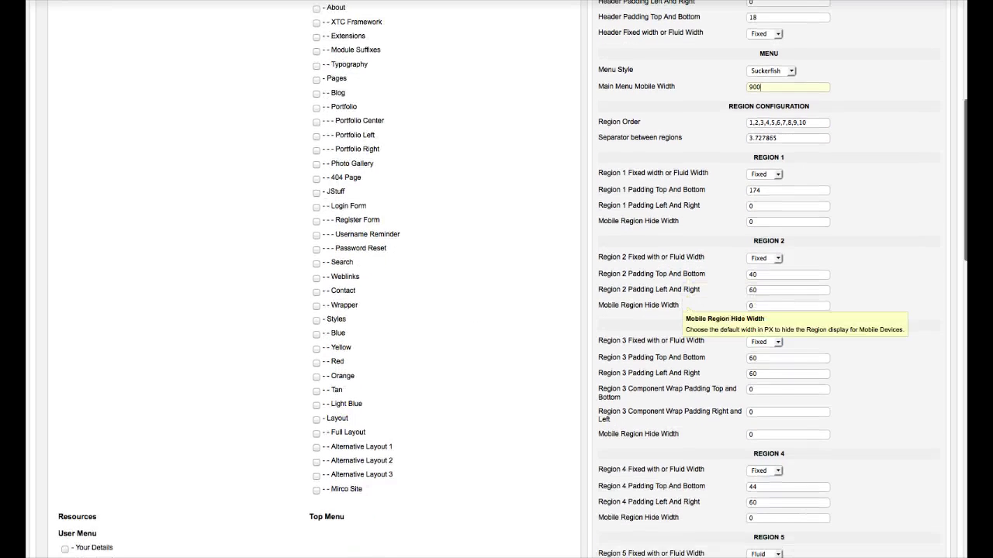
{"action": "scroll", "coordinate": [497, 279], "scroll_direction": "down", "scroll_amount": 6}
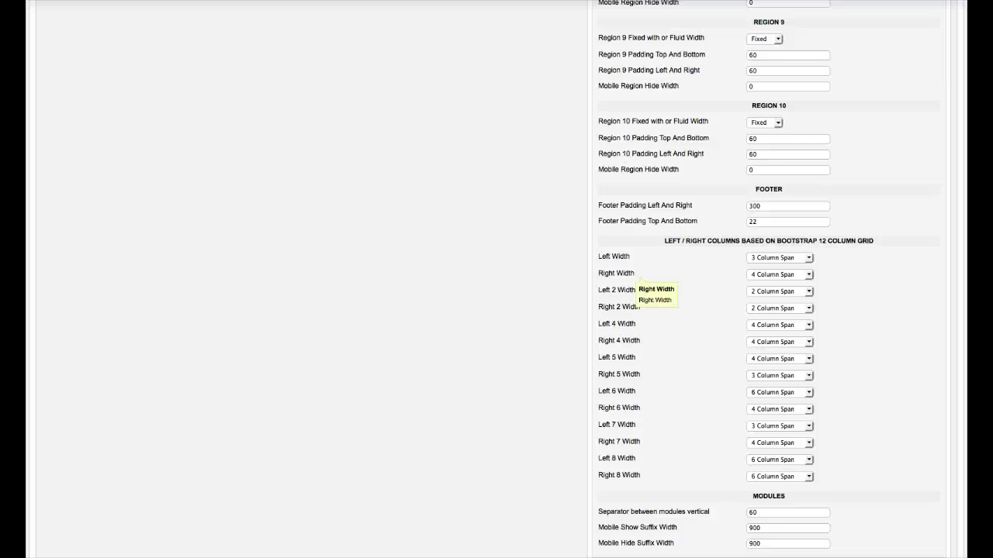
{"action": "scroll", "coordinate": [644, 279], "scroll_direction": "down", "scroll_amount": 3}
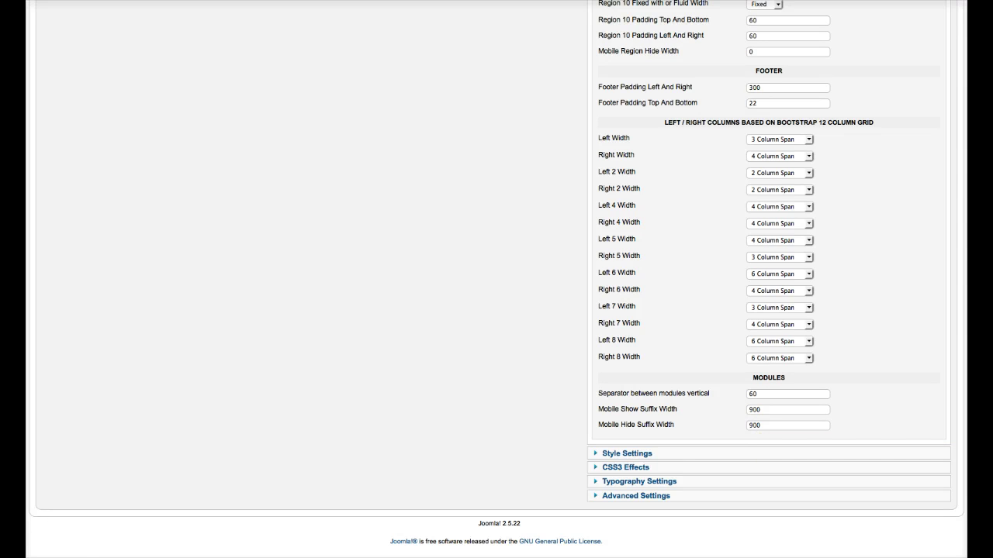
- Expand Style Settings and scroll through the Style 1 colour scheme parameters
{"action": "left_click", "coordinate": [627, 453]}
{"action": "scroll", "coordinate": [496, 279], "scroll_direction": "up", "scroll_amount": 10}
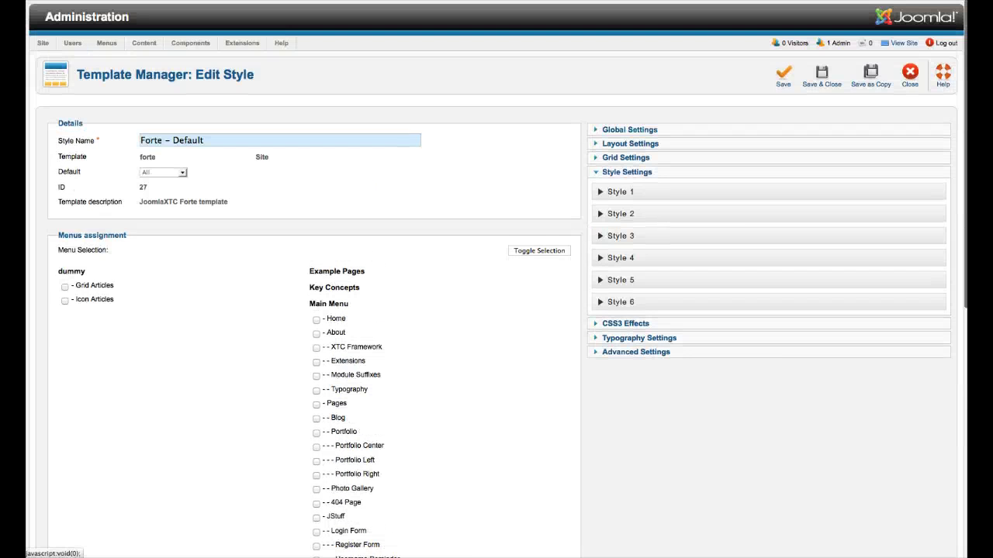
{"action": "left_click", "coordinate": [621, 192]}
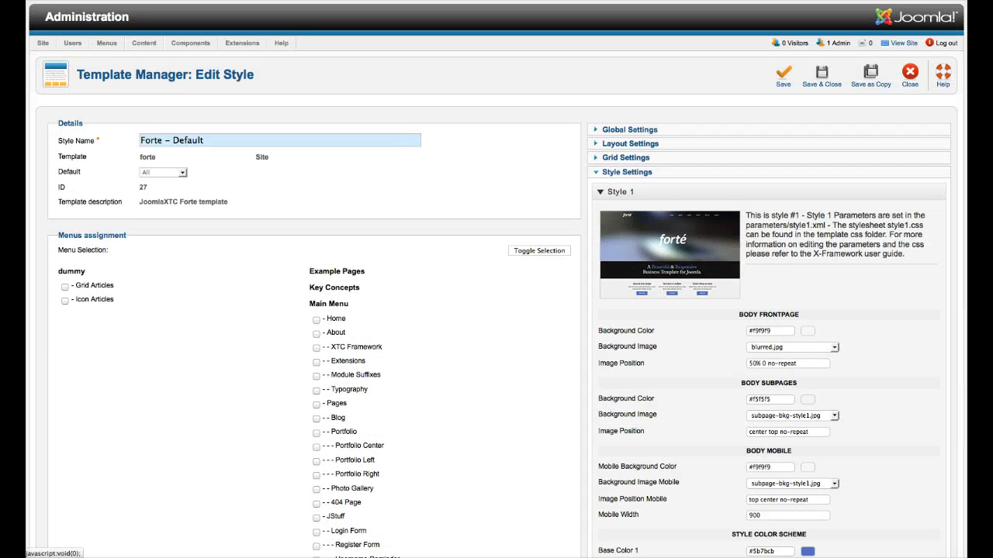
{"action": "scroll", "coordinate": [497, 279], "scroll_direction": "down", "scroll_amount": 3}
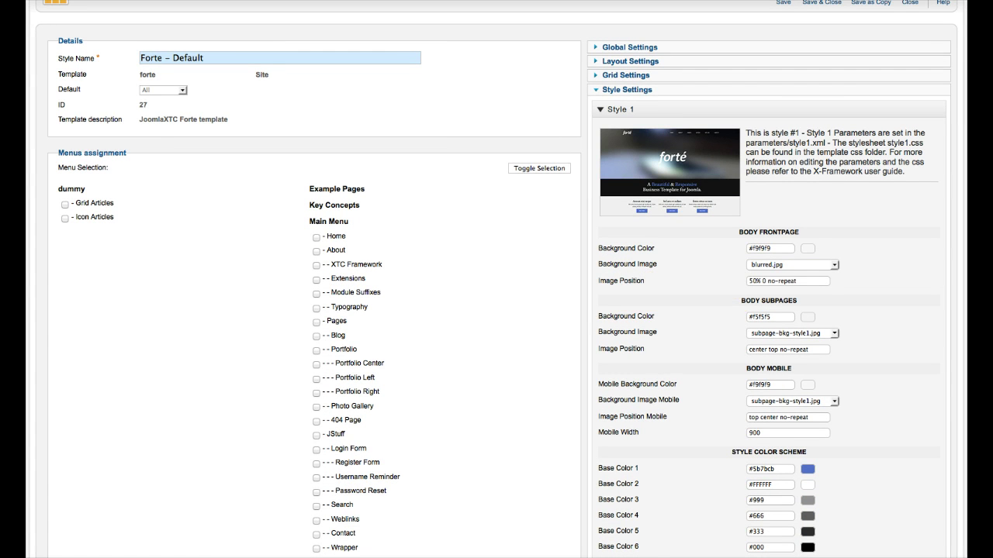
{"action": "scroll", "coordinate": [496, 280], "scroll_direction": "down", "scroll_amount": 2}
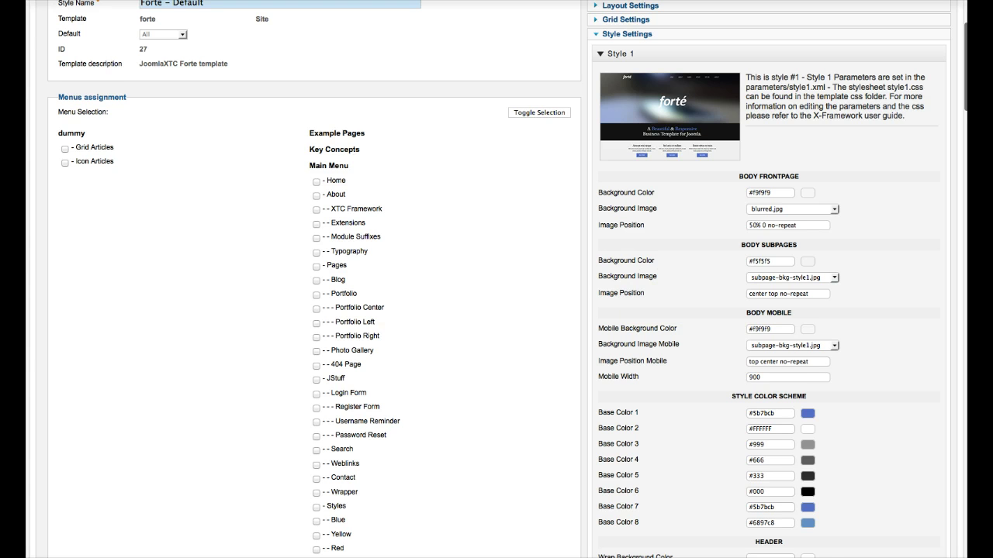
{"action": "scroll", "coordinate": [507, 279], "scroll_direction": "down", "scroll_amount": 2}
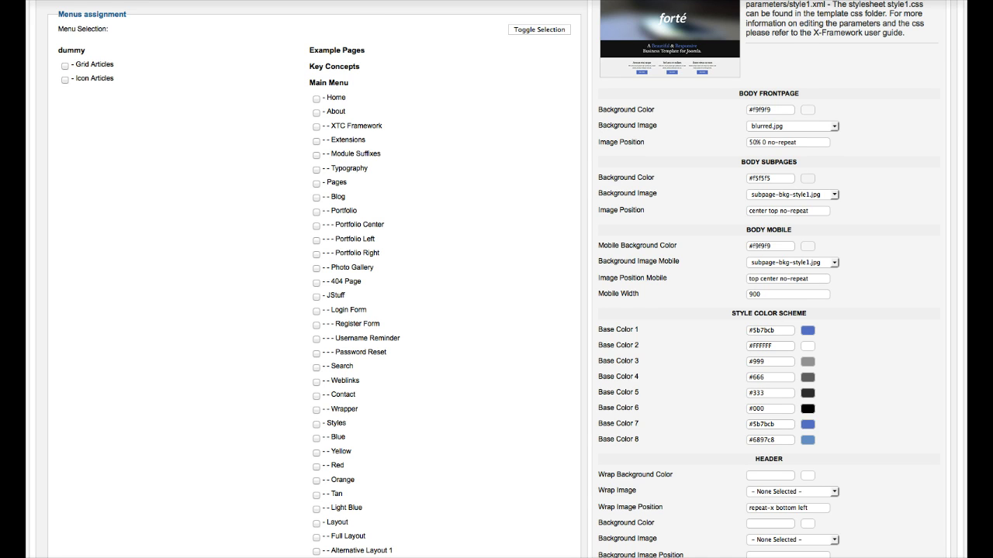
{"action": "scroll", "coordinate": [497, 279], "scroll_direction": "down", "scroll_amount": 3}
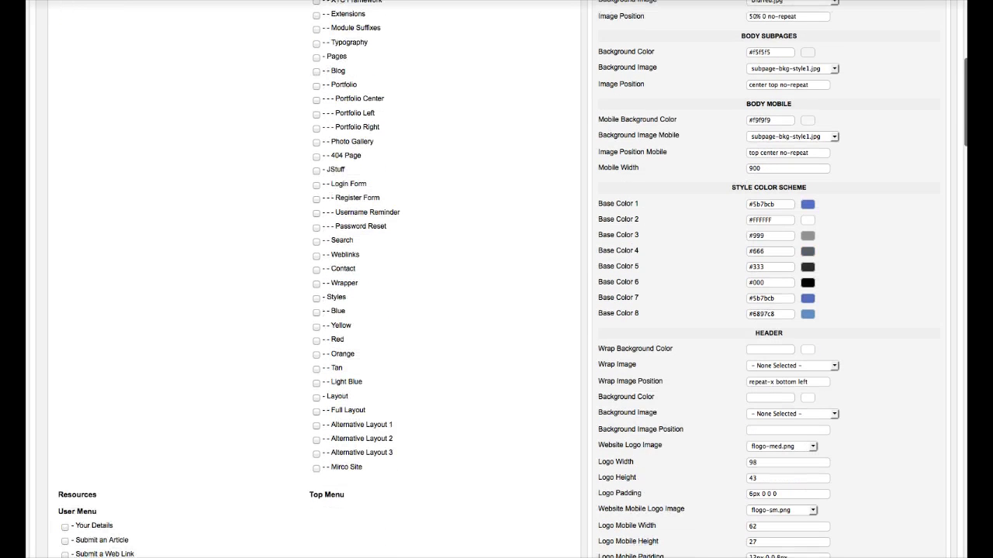
{"action": "scroll", "coordinate": [496, 280], "scroll_direction": "up", "scroll_amount": 2}
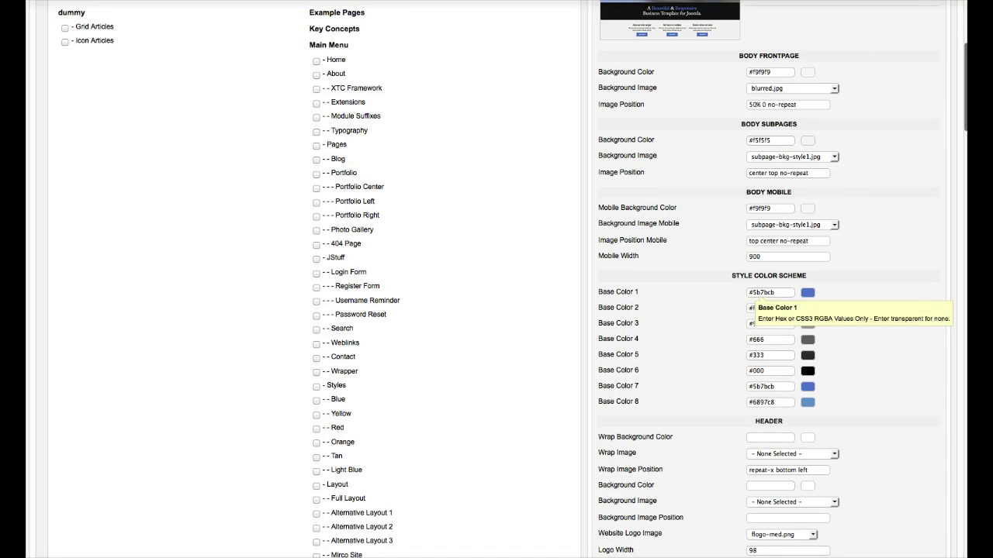
{"action": "scroll", "coordinate": [496, 279], "scroll_direction": "up", "scroll_amount": 1}
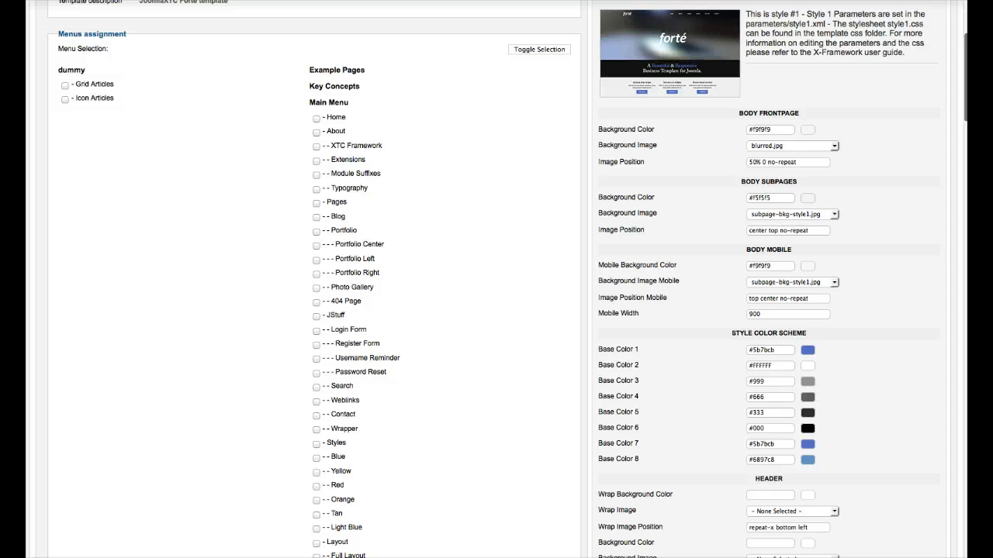
{"action": "scroll", "coordinate": [682, 310], "scroll_direction": "down", "scroll_amount": 5}
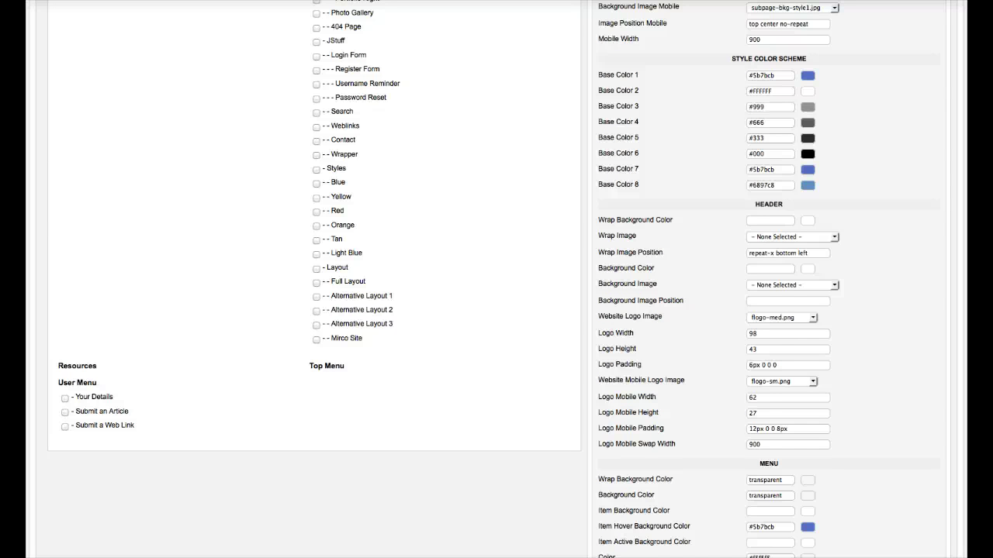
- Check the website logo list keeping flogo-med.png, and the mobile logo swap width 900
{"action": "left_click", "coordinate": [781, 317]}
{"action": "left_click", "coordinate": [775, 326]}
{"action": "scroll", "coordinate": [507, 279], "scroll_direction": "down", "scroll_amount": 1}
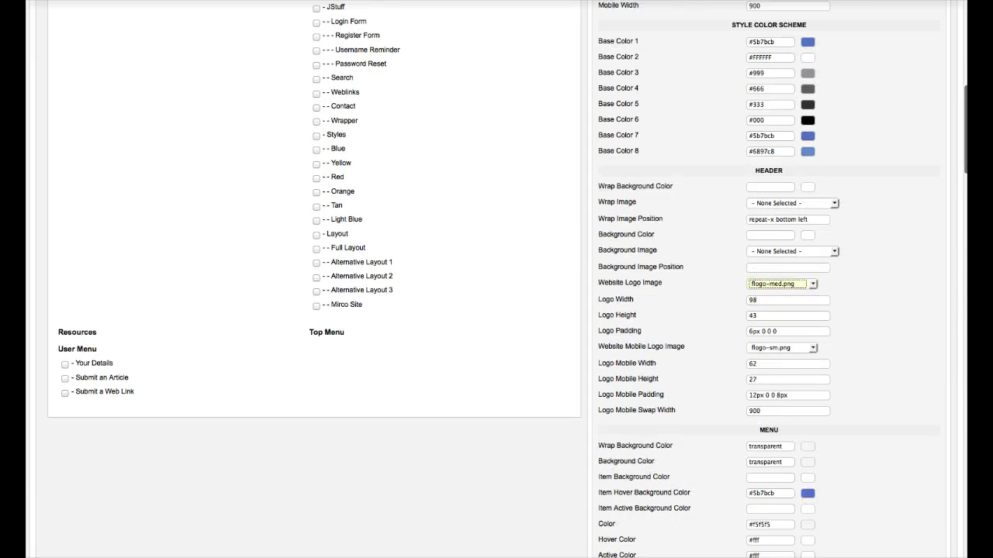
{"action": "scroll", "coordinate": [507, 280], "scroll_direction": "down", "scroll_amount": 1}
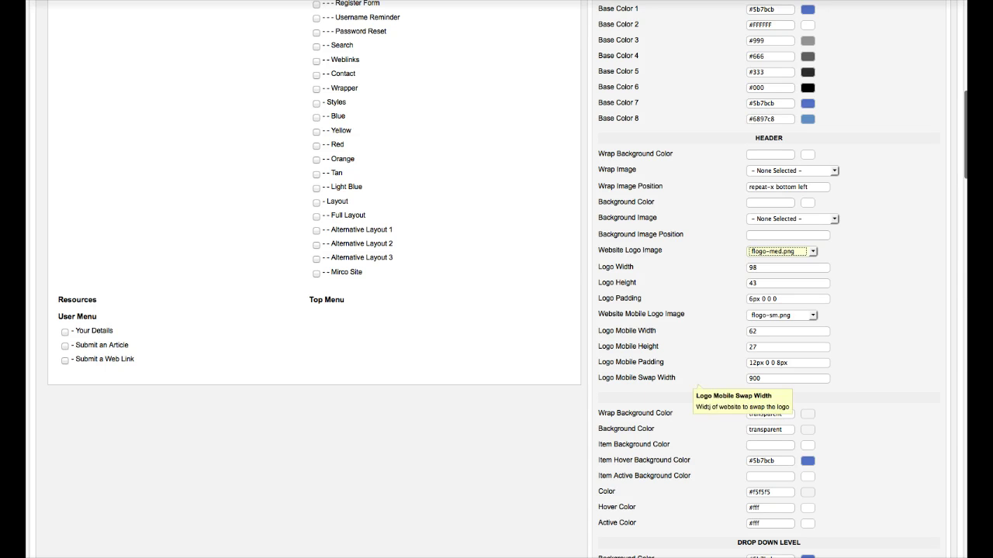
{"action": "double_click", "coordinate": [754, 379]}
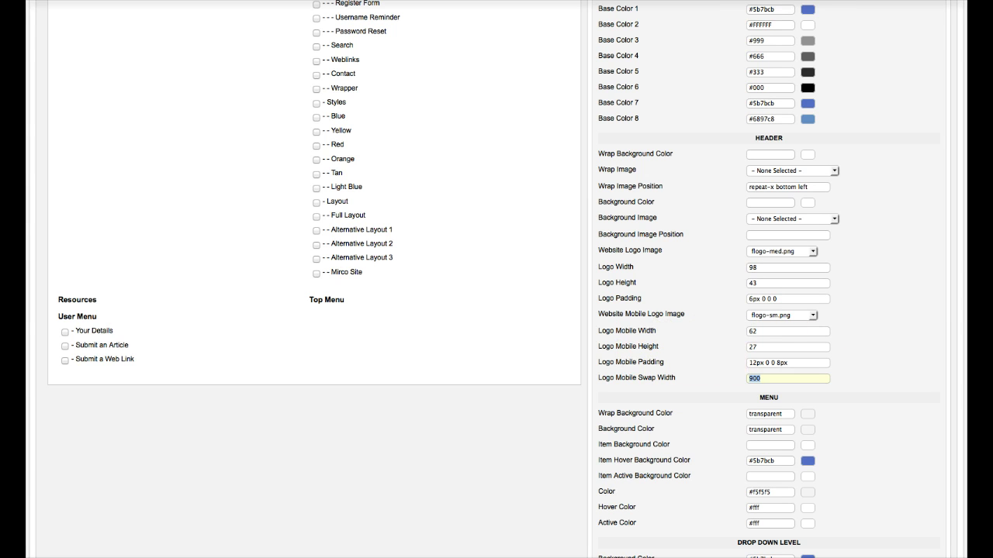
{"action": "scroll", "coordinate": [683, 372], "scroll_direction": "down", "scroll_amount": 4}
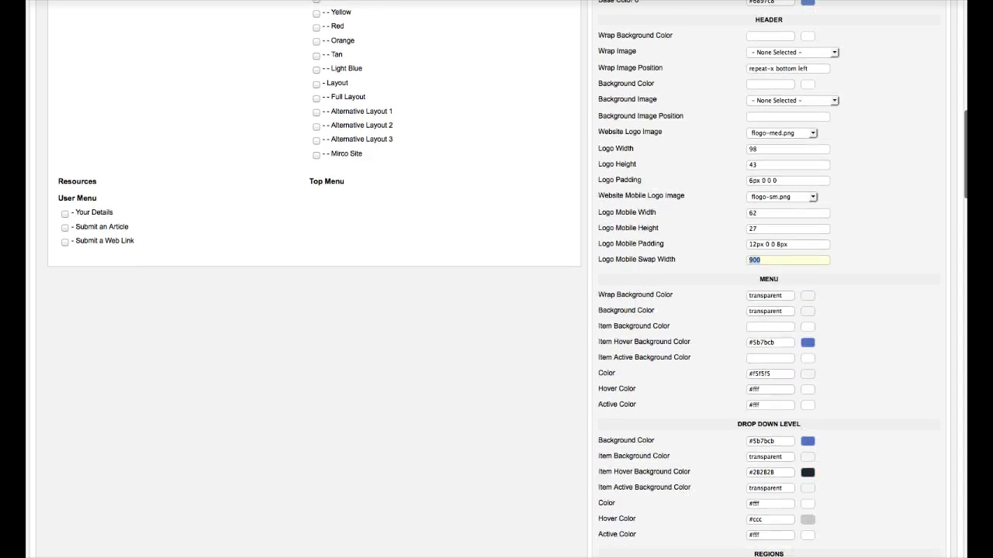
{"action": "scroll", "coordinate": [683, 373], "scroll_direction": "down", "scroll_amount": 2}
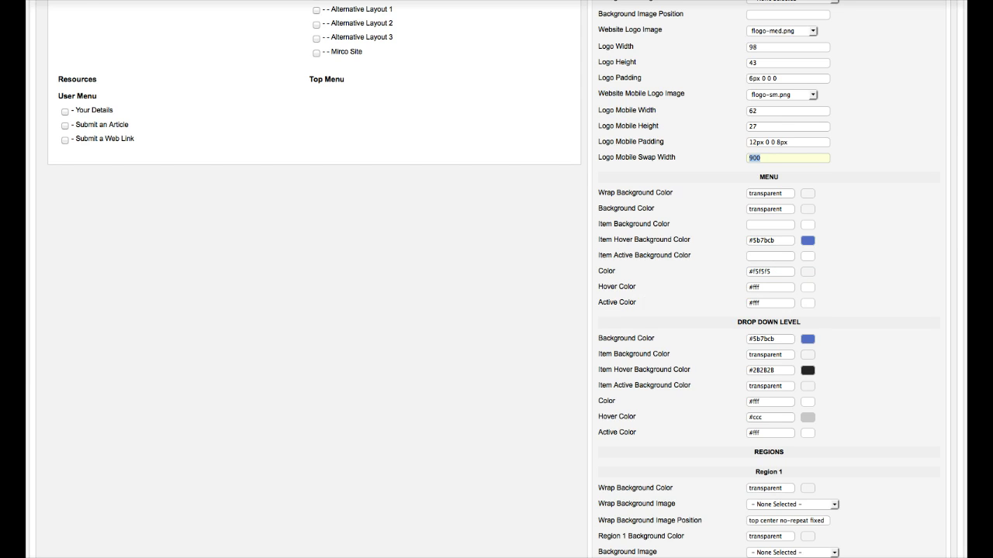
{"action": "scroll", "coordinate": [508, 280], "scroll_direction": "down", "scroll_amount": 4}
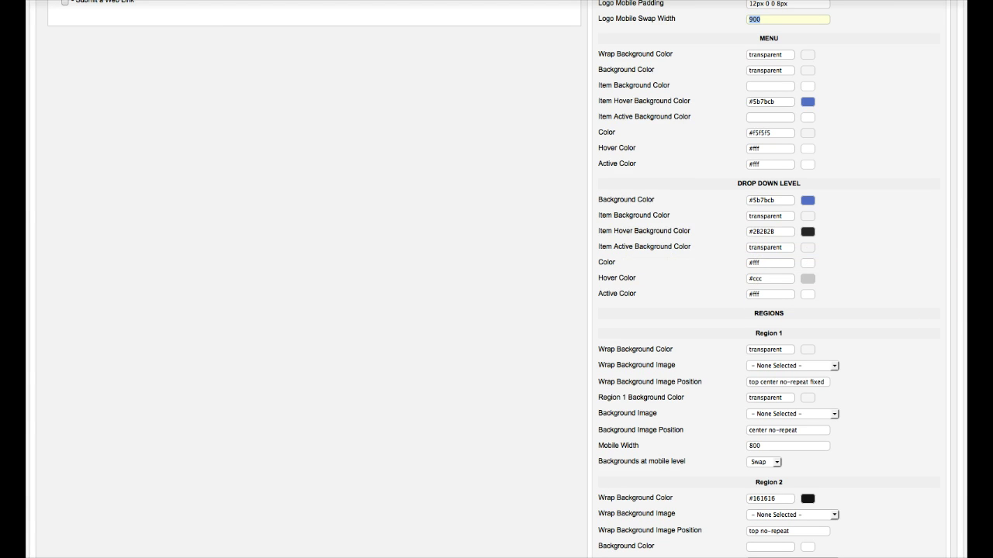
- Cycle Region 1's 'Backgrounds at mobile level' dropdown through the No and Yes options
{"action": "scroll", "coordinate": [507, 279], "scroll_direction": "down", "scroll_amount": 5}
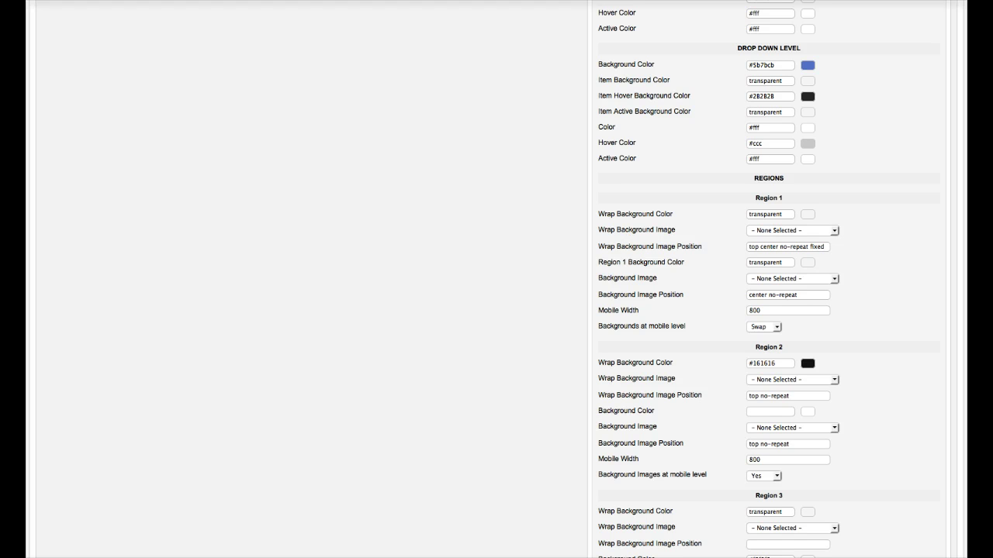
{"action": "mouse_move", "coordinate": [675, 268]}
{"action": "left_click", "coordinate": [764, 327]}
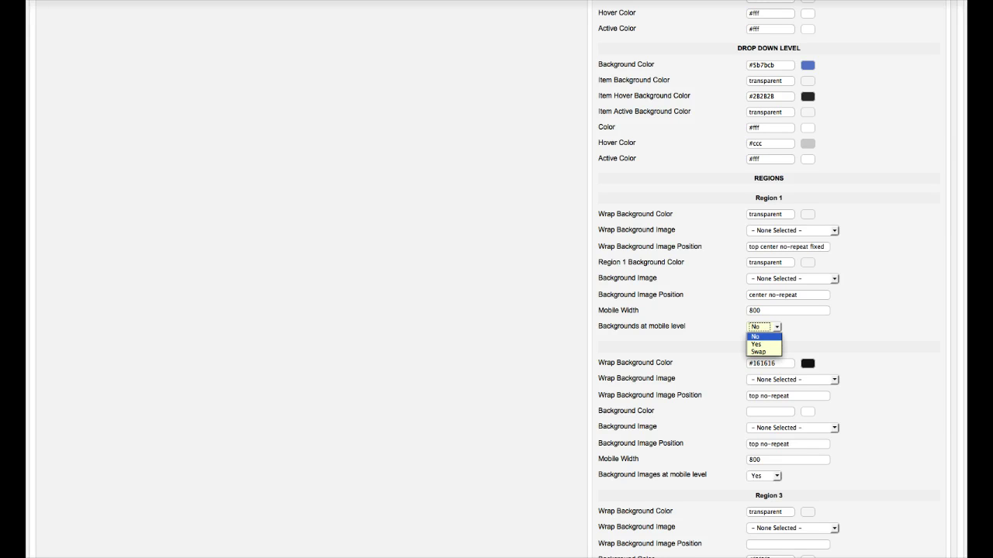
{"action": "key", "text": "Down"}
{"action": "key", "text": "Return"}
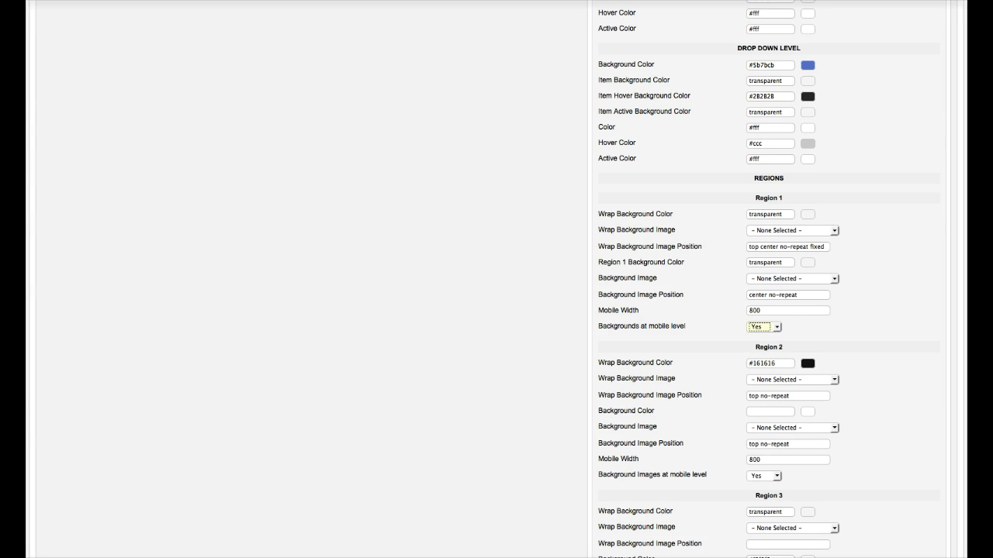
{"action": "key", "text": "alt+Down"}
{"action": "key", "text": "Up"}
- Set Region 1's mobile backgrounds to Swap and review the region wrap backgrounds
{"action": "key", "text": "Return"}
{"action": "key", "text": "alt+Down"}
{"action": "key", "text": "Down"}
{"action": "key", "text": "Down"}
{"action": "key", "text": "Return"}
{"action": "scroll", "coordinate": [776, 311], "scroll_direction": "down", "scroll_amount": 10}
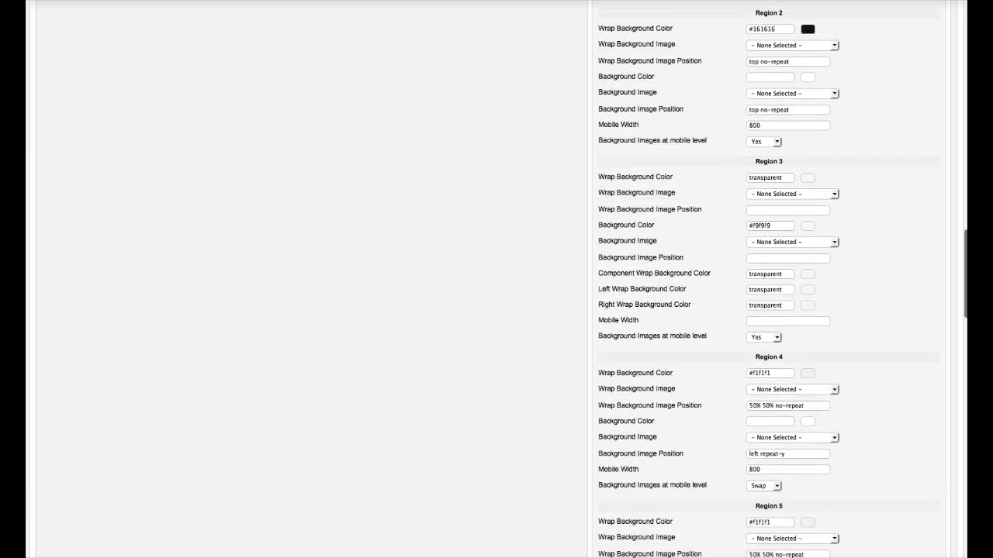
{"action": "scroll", "coordinate": [776, 182], "scroll_direction": "up", "scroll_amount": 5}
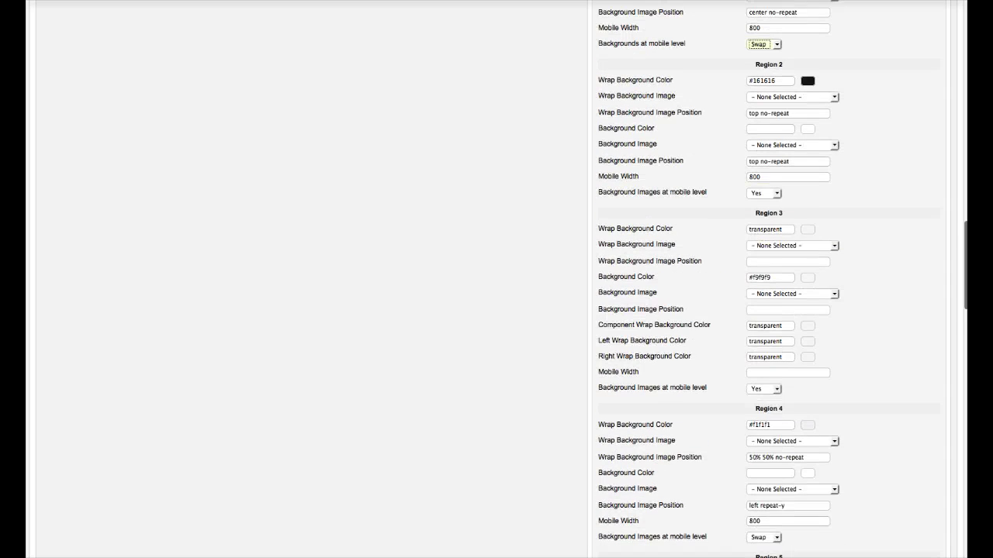
{"action": "scroll", "coordinate": [776, 310], "scroll_direction": "up", "scroll_amount": 5}
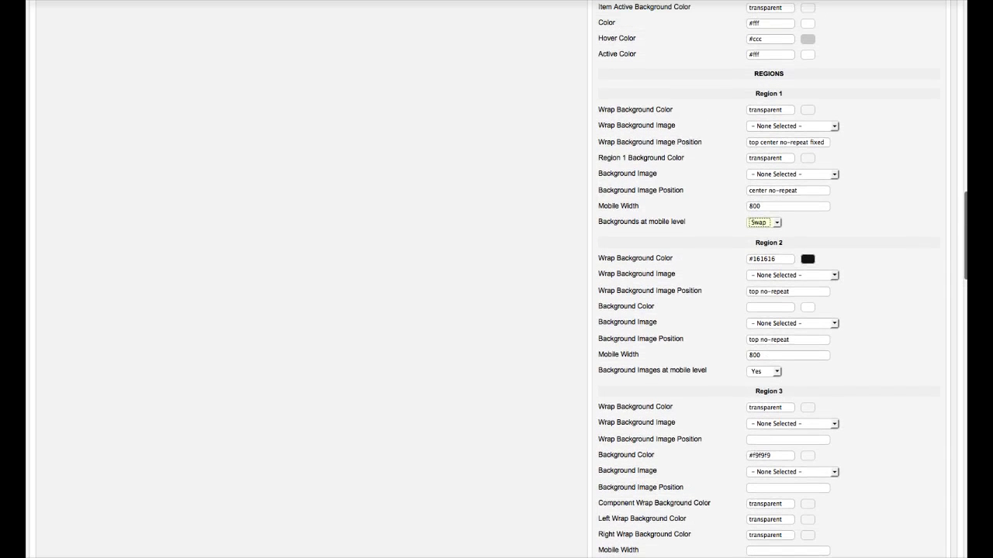
{"action": "scroll", "coordinate": [775, 182], "scroll_direction": "up", "scroll_amount": 1}
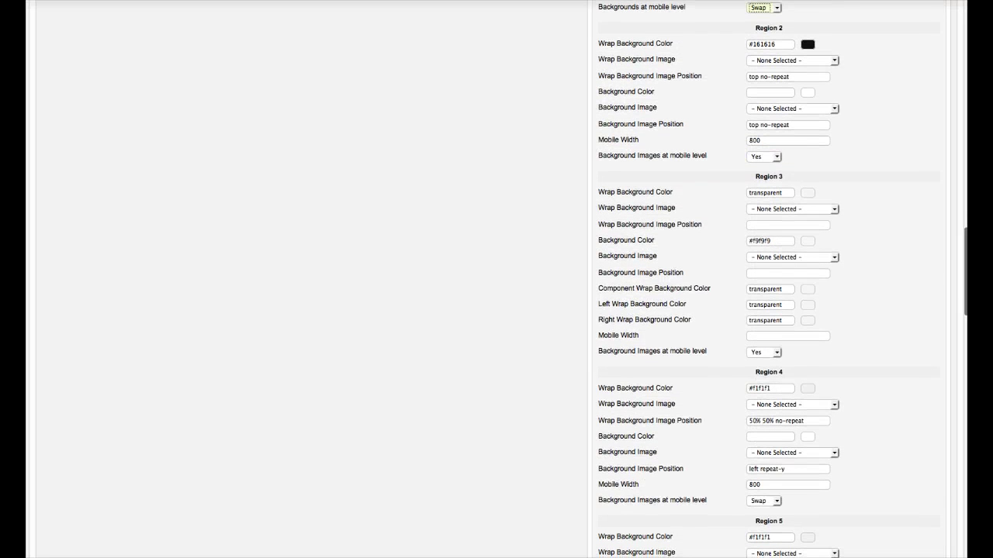
{"action": "mouse_move", "coordinate": [683, 291]}
{"action": "mouse_move", "coordinate": [652, 318]}
{"action": "mouse_move", "coordinate": [620, 287]}
{"action": "scroll", "coordinate": [715, 314], "scroll_direction": "down", "scroll_amount": 10}
{"action": "scroll", "coordinate": [715, 314], "scroll_direction": "down", "scroll_amount": 10}
{"action": "scroll", "coordinate": [715, 333], "scroll_direction": "down", "scroll_amount": 3}
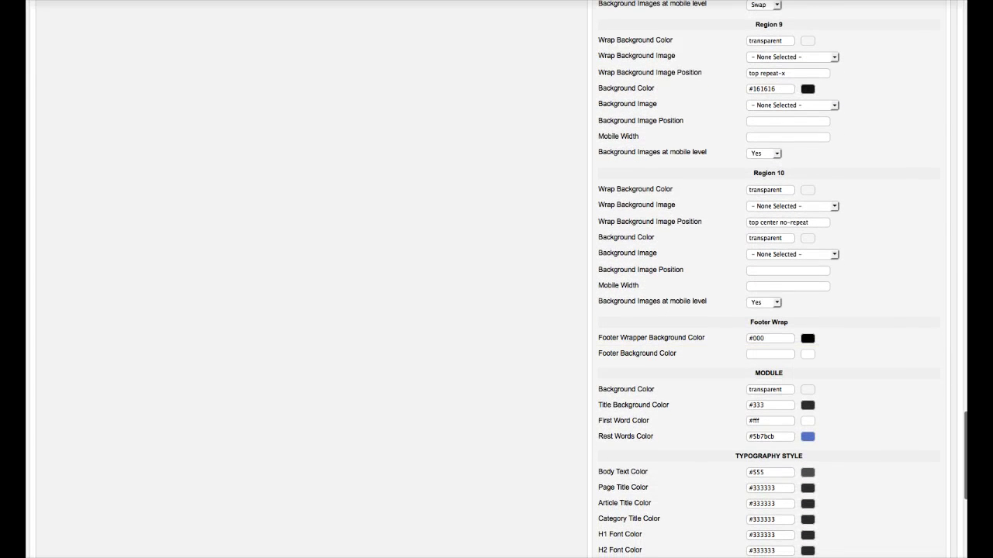
{"action": "scroll", "coordinate": [715, 334], "scroll_direction": "down", "scroll_amount": 2}
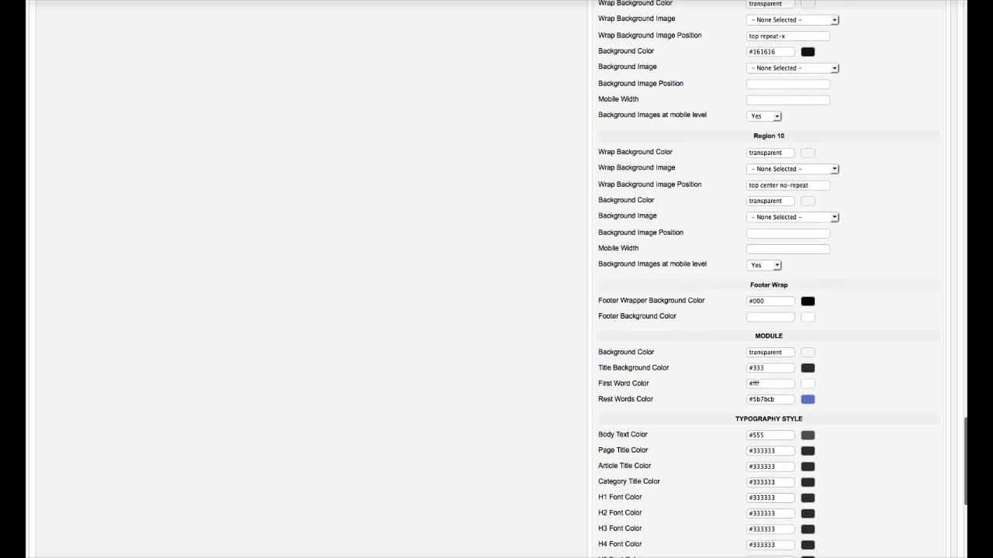
{"action": "scroll", "coordinate": [719, 279], "scroll_direction": "down", "scroll_amount": 1}
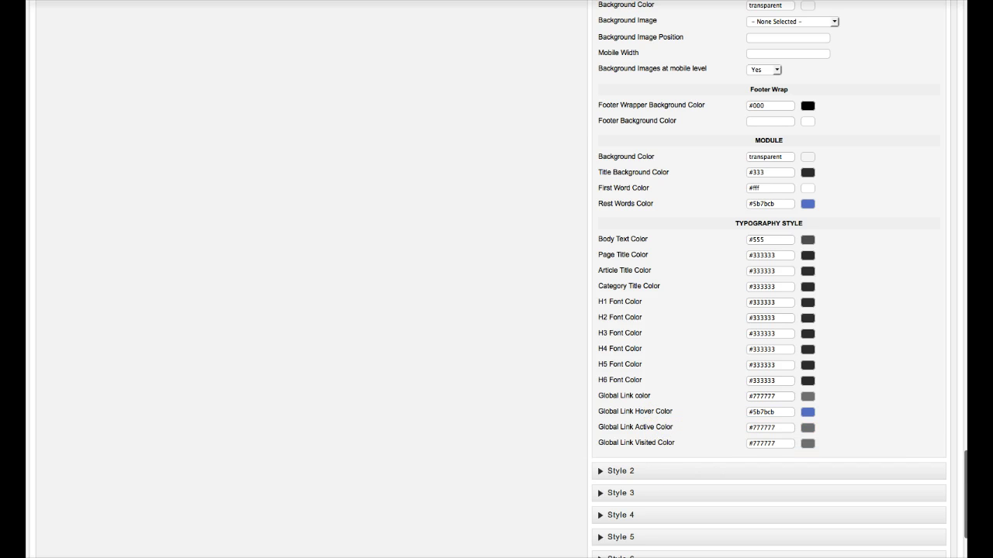
- Review the CSS3 Effects, keeping Up as the CSS3 Component Style
{"action": "scroll", "coordinate": [767, 280], "scroll_direction": "down", "scroll_amount": 3}
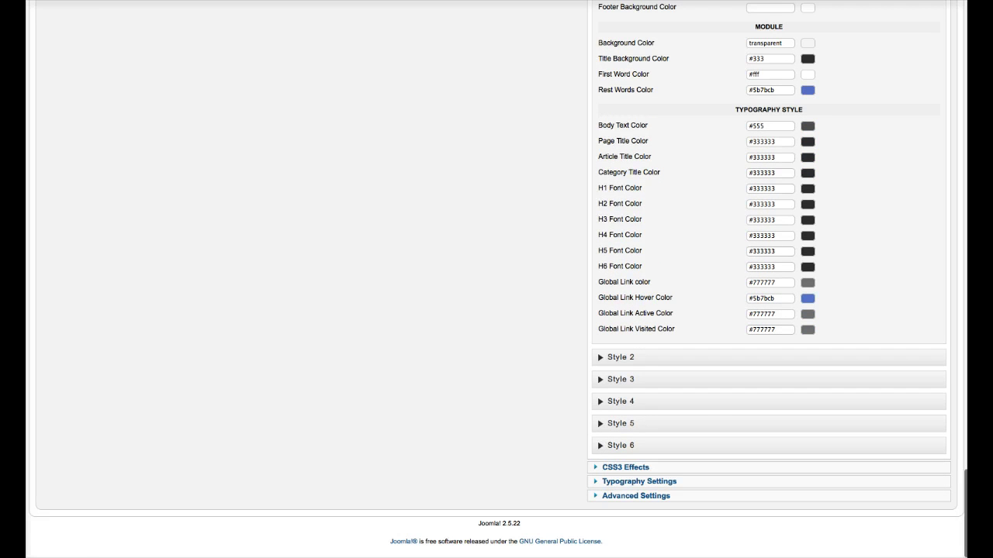
{"action": "scroll", "coordinate": [722, 263], "scroll_direction": "up", "scroll_amount": 6}
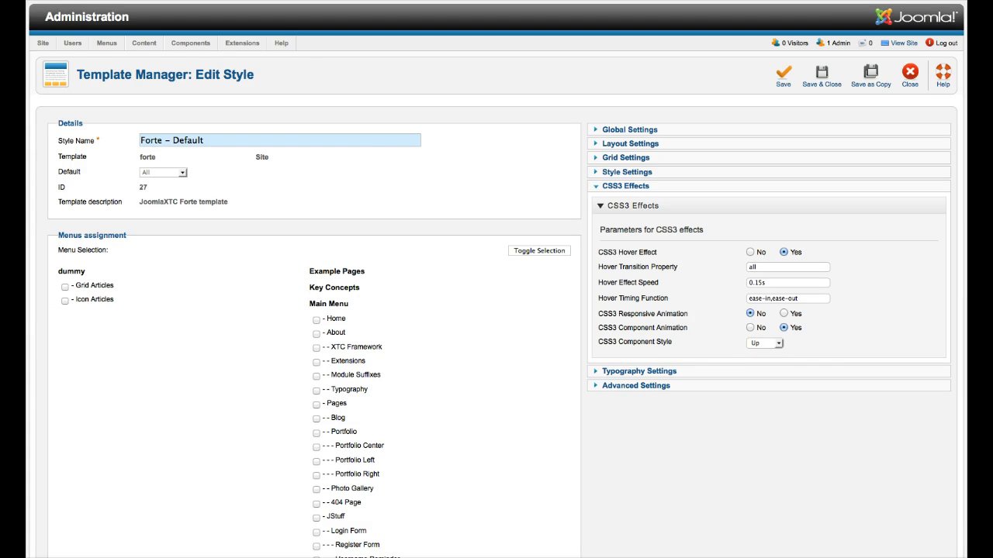
{"action": "left_click", "coordinate": [763, 342]}
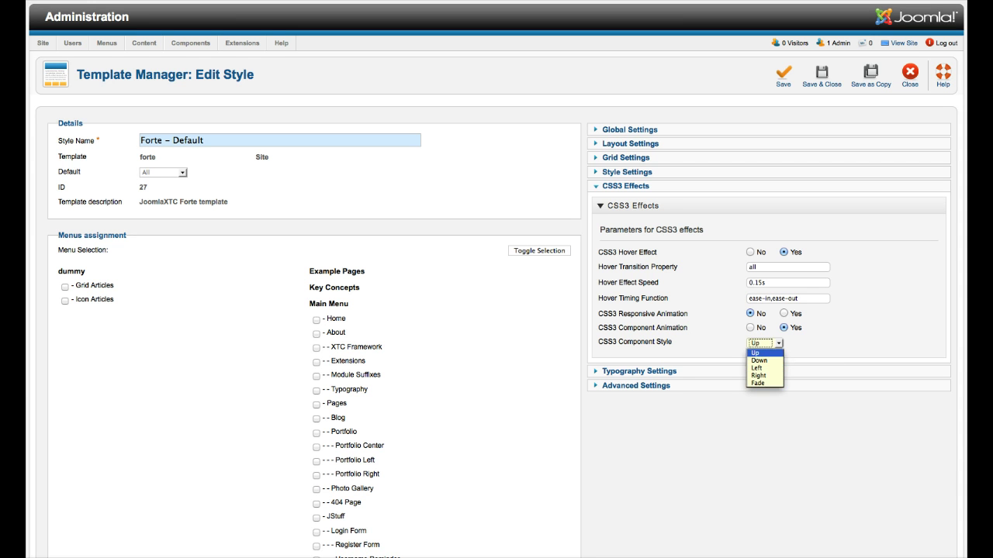
{"action": "key", "text": "Return"}
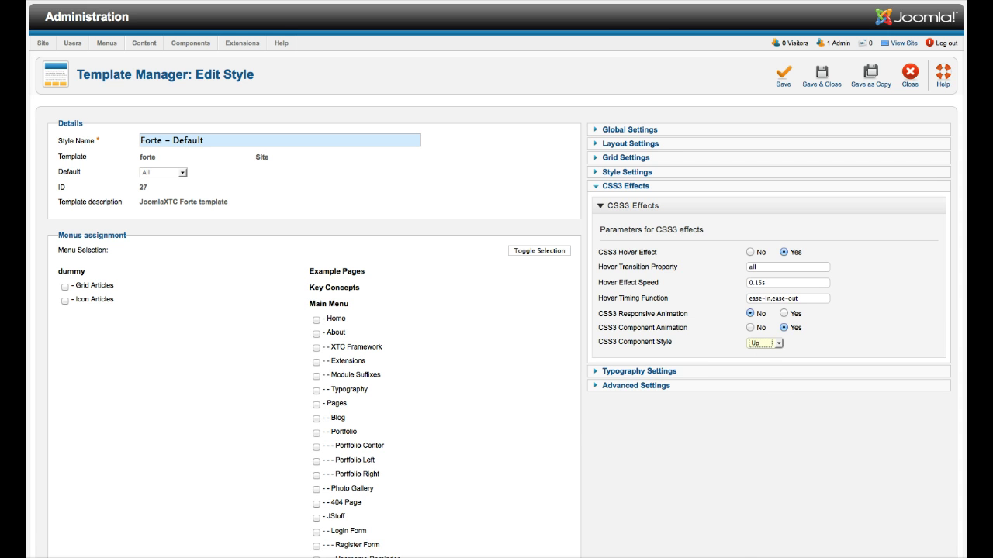
- Expand Typography Settings (13px global font) and check the font face list without choosing one
{"action": "left_click", "coordinate": [640, 370]}
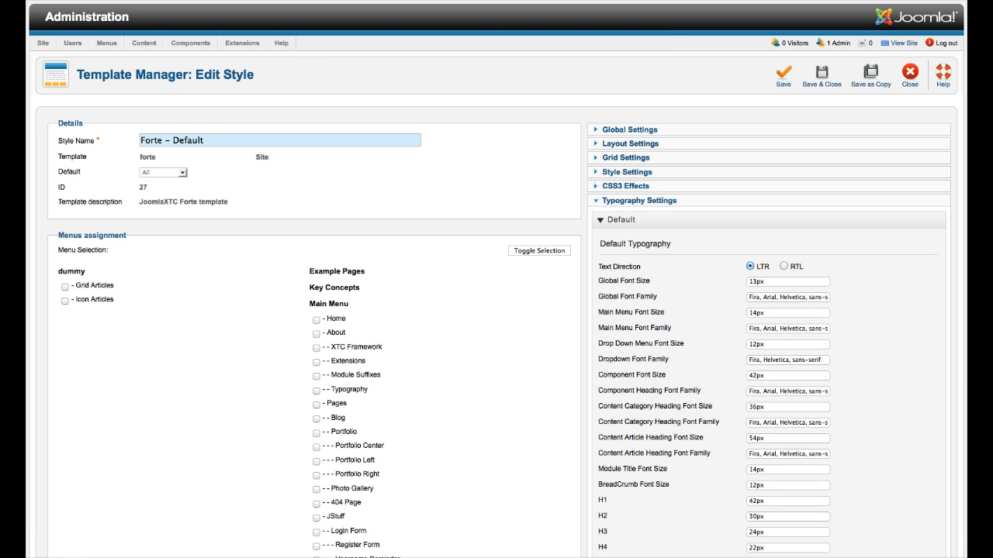
{"action": "scroll", "coordinate": [496, 311], "scroll_direction": "down", "scroll_amount": 5}
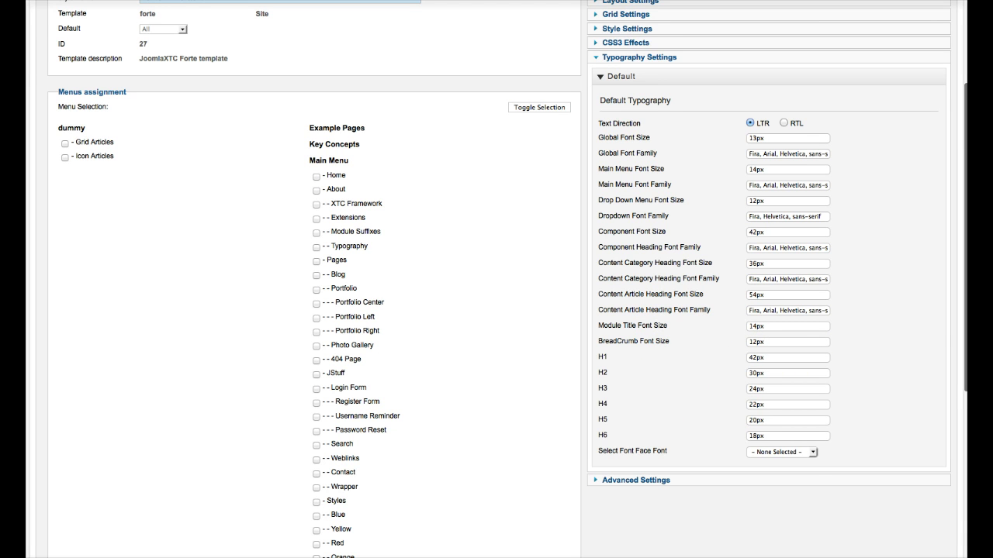
{"action": "left_click", "coordinate": [781, 452]}
{"action": "key", "text": "Escape"}
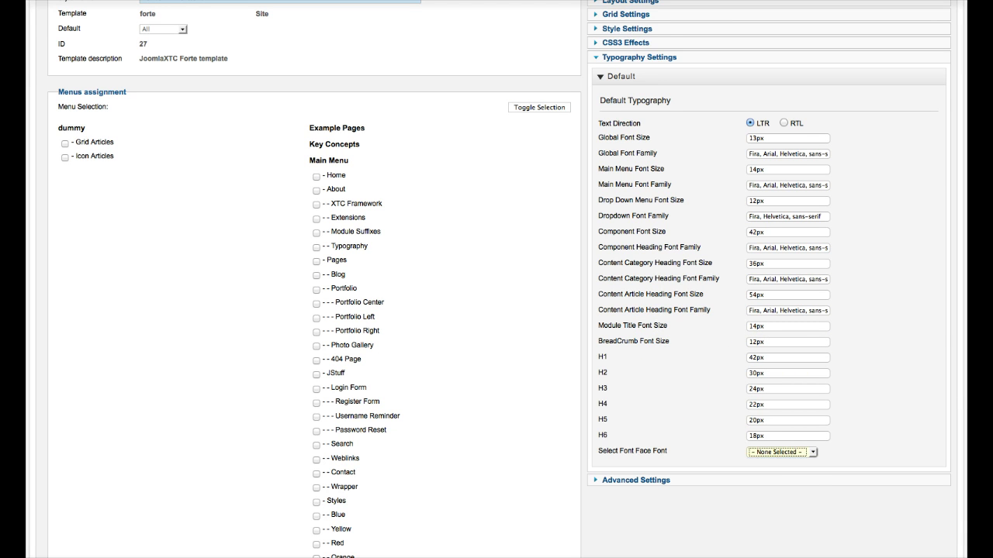
- In Advanced Settings, switch CSS Mode to Single File, leaving CSS Compression Off
{"action": "left_click", "coordinate": [636, 481]}
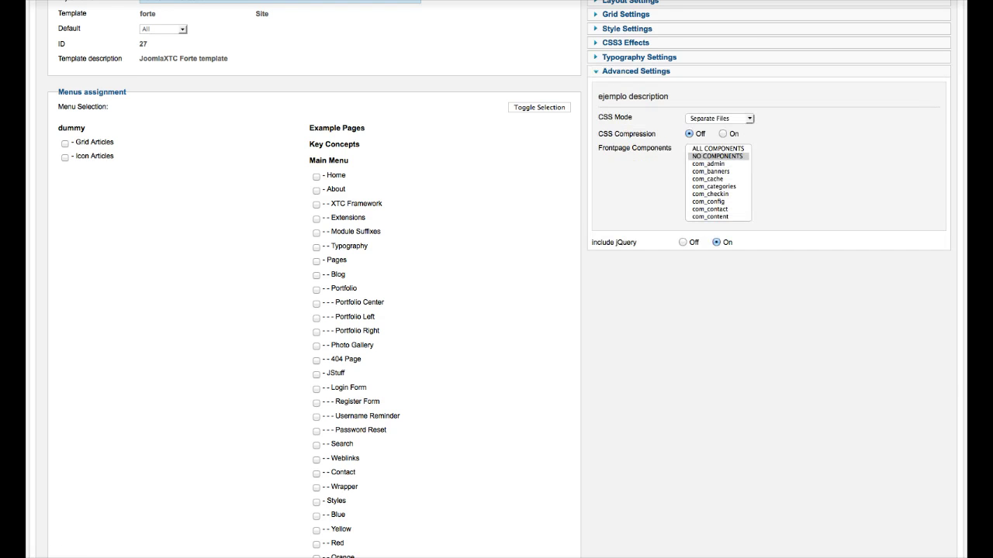
{"action": "scroll", "coordinate": [636, 480], "scroll_direction": "up", "scroll_amount": 2}
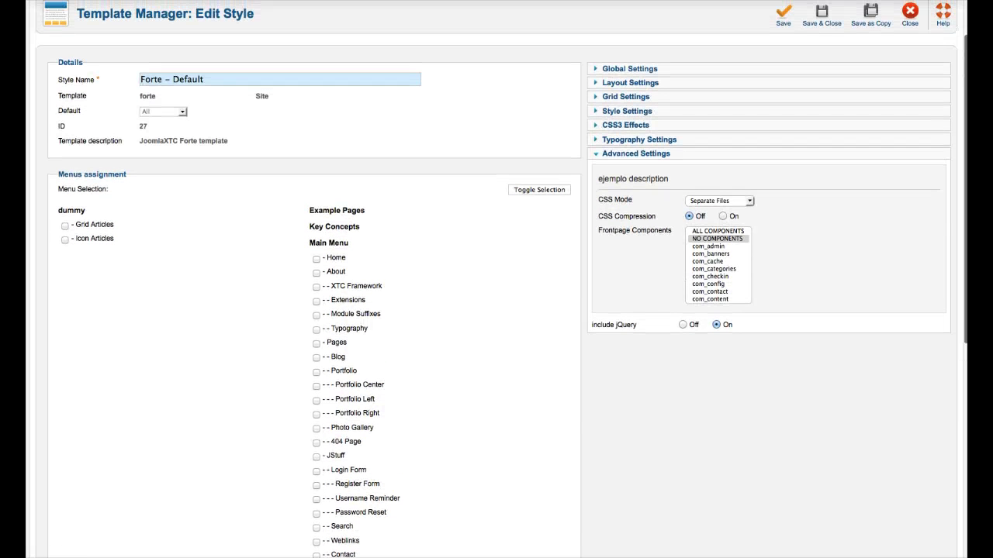
{"action": "left_click", "coordinate": [719, 201]}
{"action": "left_click", "coordinate": [710, 201]}
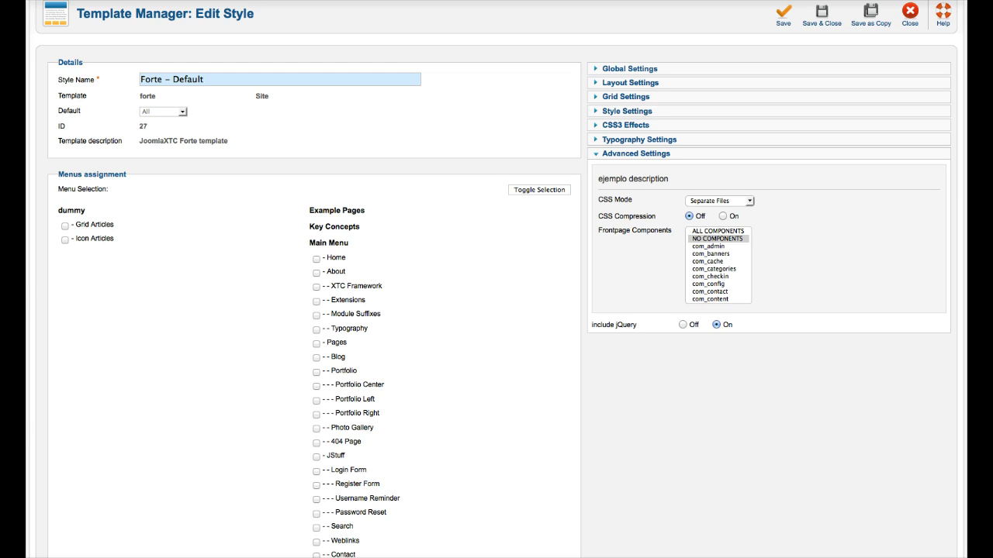
{"action": "left_click", "coordinate": [720, 201]}
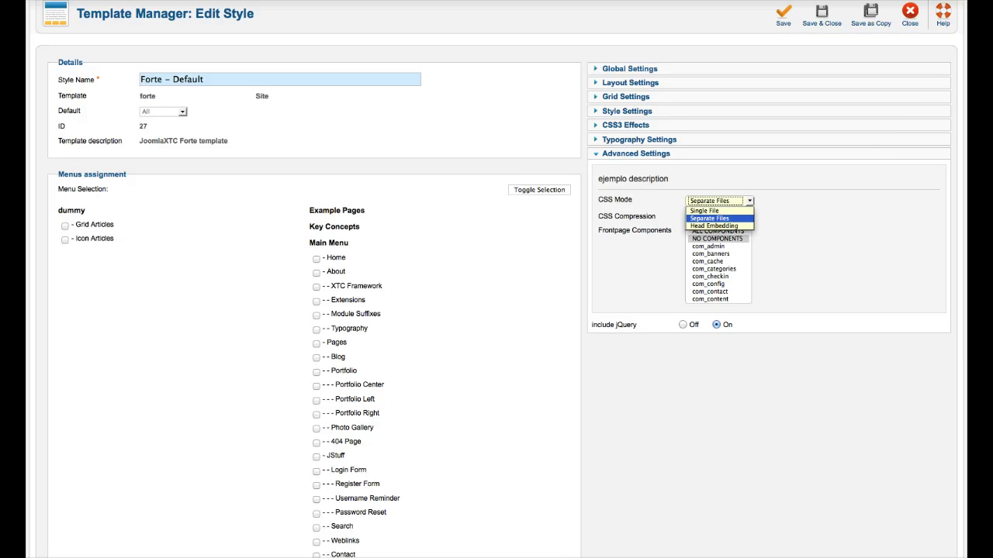
{"action": "key", "text": "Up"}
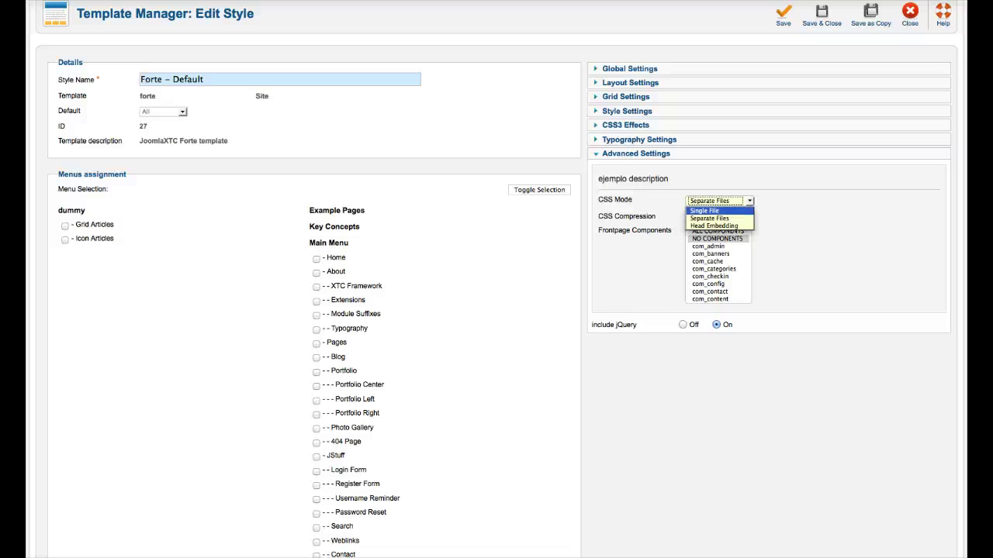
{"action": "key", "text": "Down"}
{"action": "key", "text": "Down"}
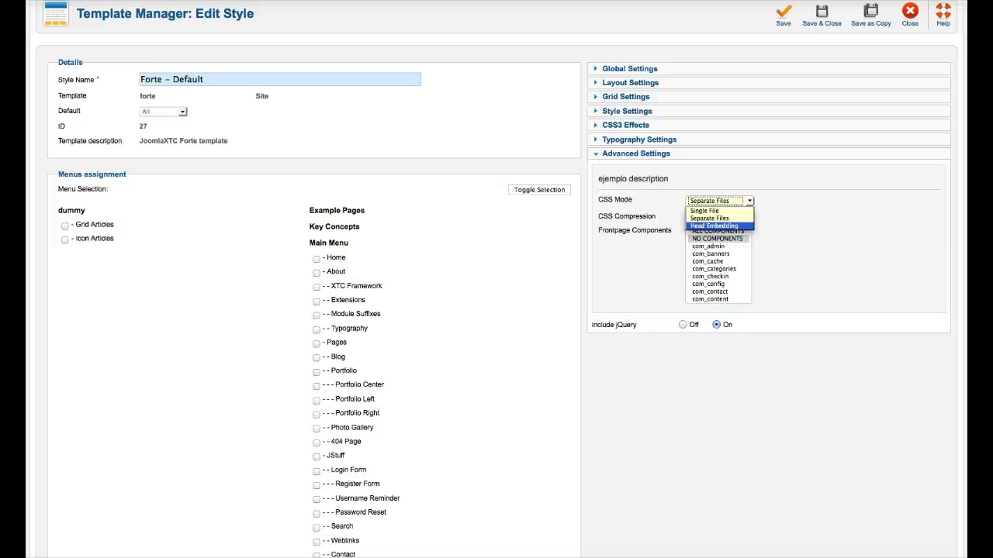
{"action": "key", "text": "Up"}
{"action": "key", "text": "Up"}
{"action": "key", "text": "Return"}
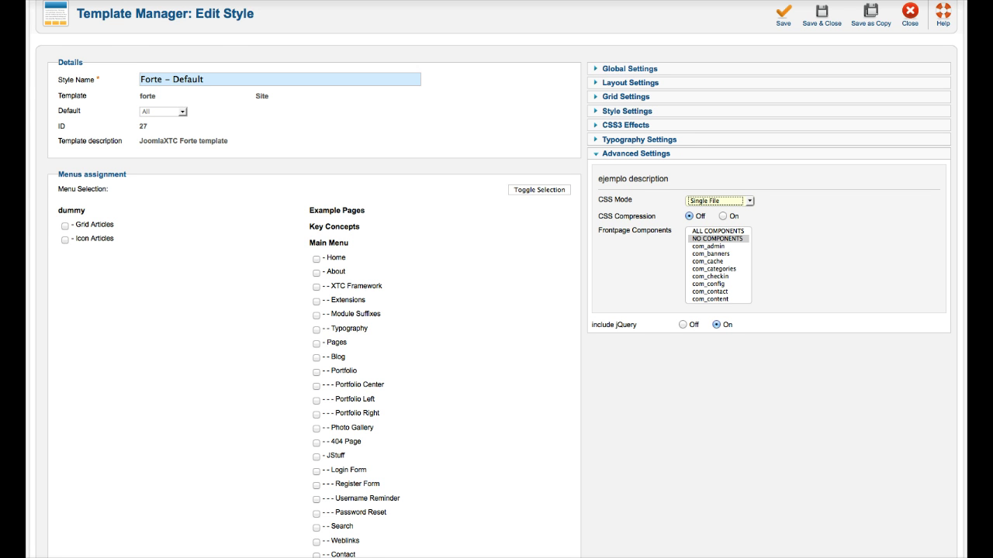
{"action": "scroll", "coordinate": [497, 279], "scroll_direction": "up", "scroll_amount": 2}
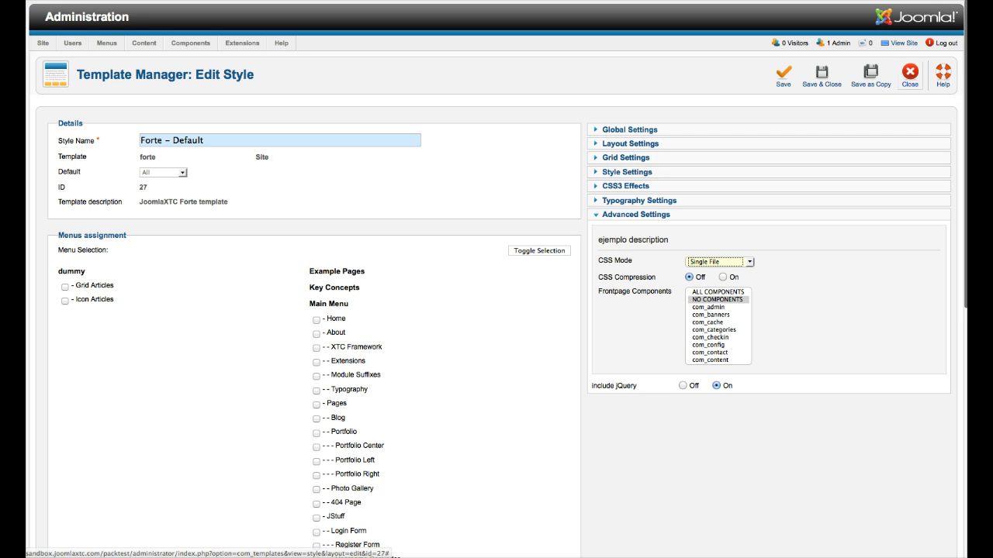